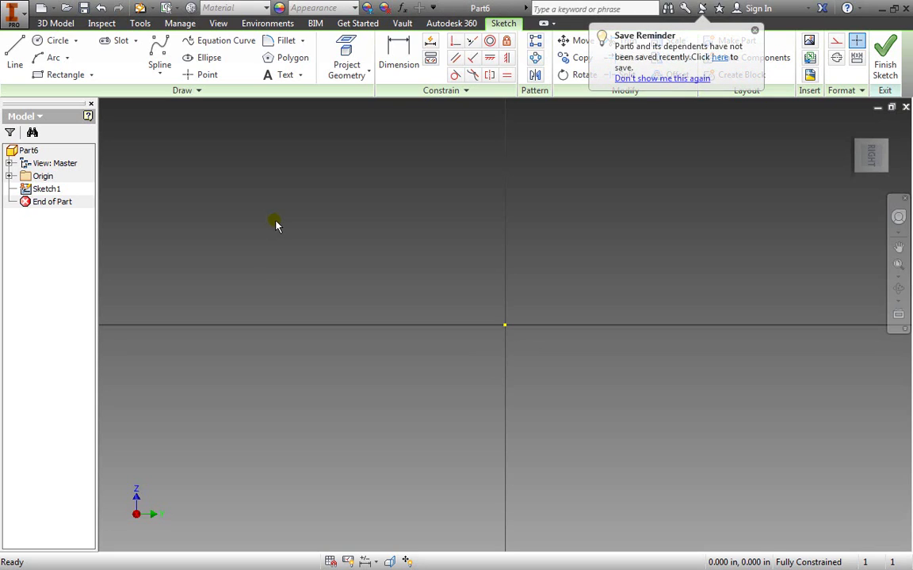
# Dismiss the save reminder, then draw and delete a trial horizontal line
pyautogui.click(755, 32)
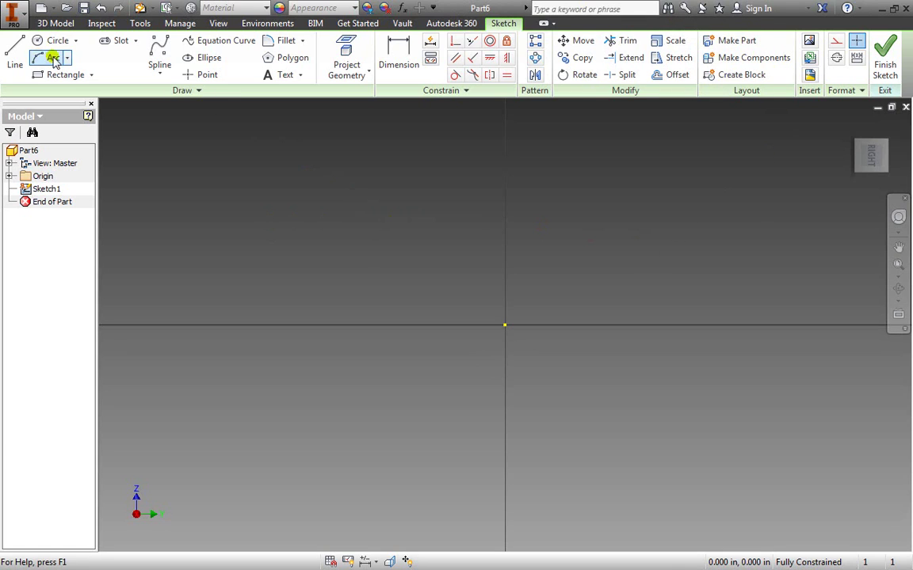
pyautogui.click(15, 57)
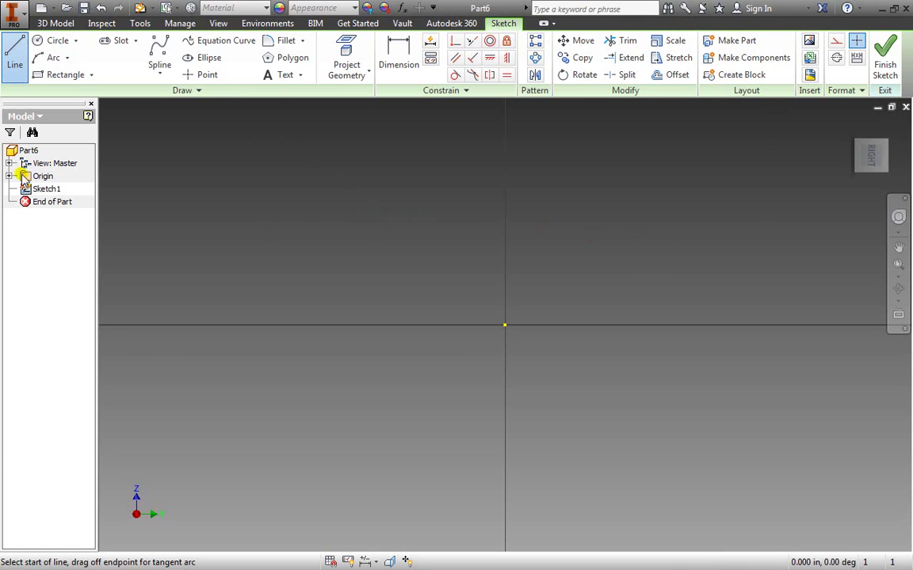
pyautogui.click(309, 185)
pyautogui.click(565, 186)
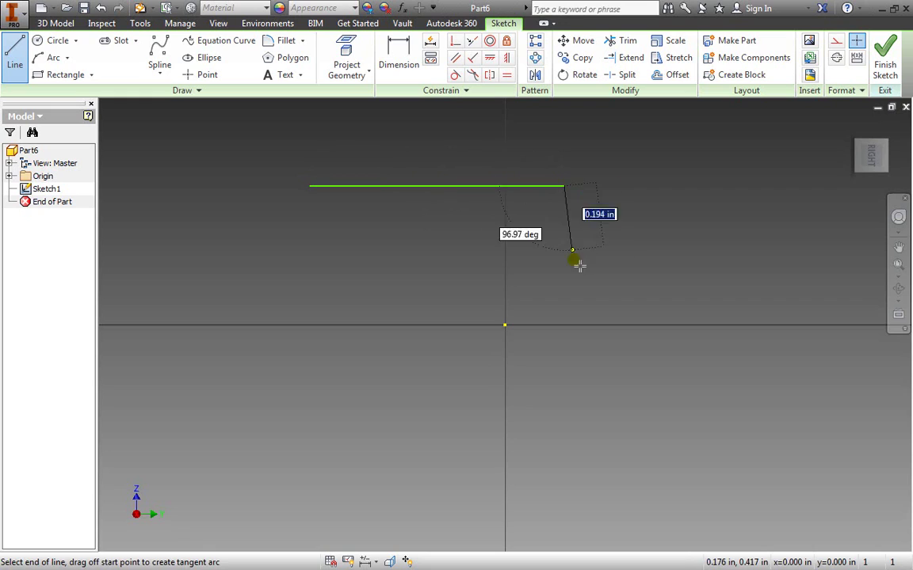
pyautogui.press('Escape')
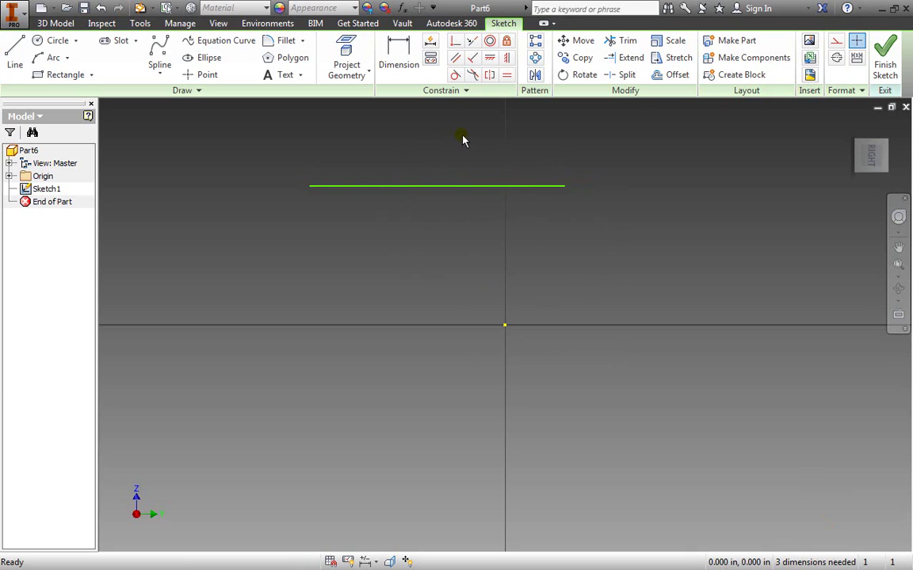
pyautogui.click(457, 186)
pyautogui.press('Delete')
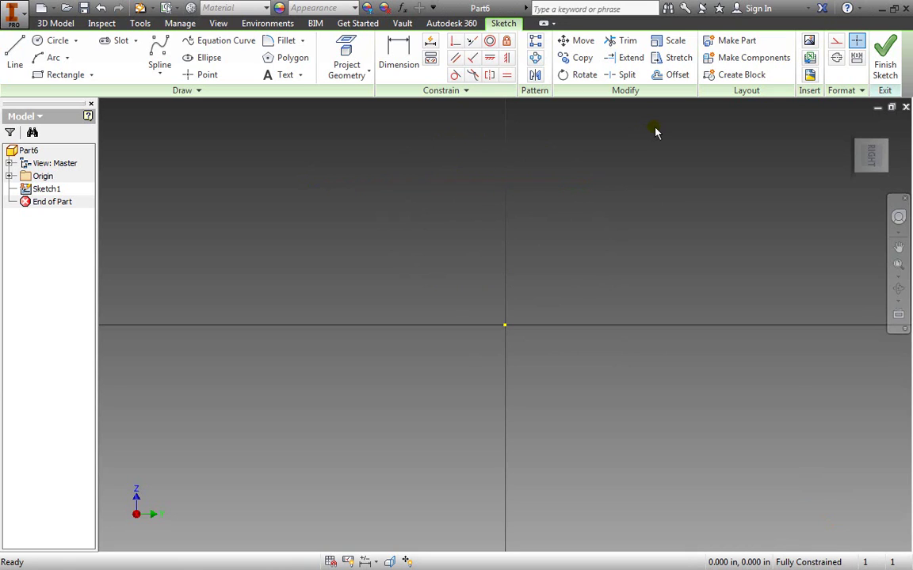
# Draw a 1.000-long horizontal line above the origin and select it
pyautogui.click(15, 56)
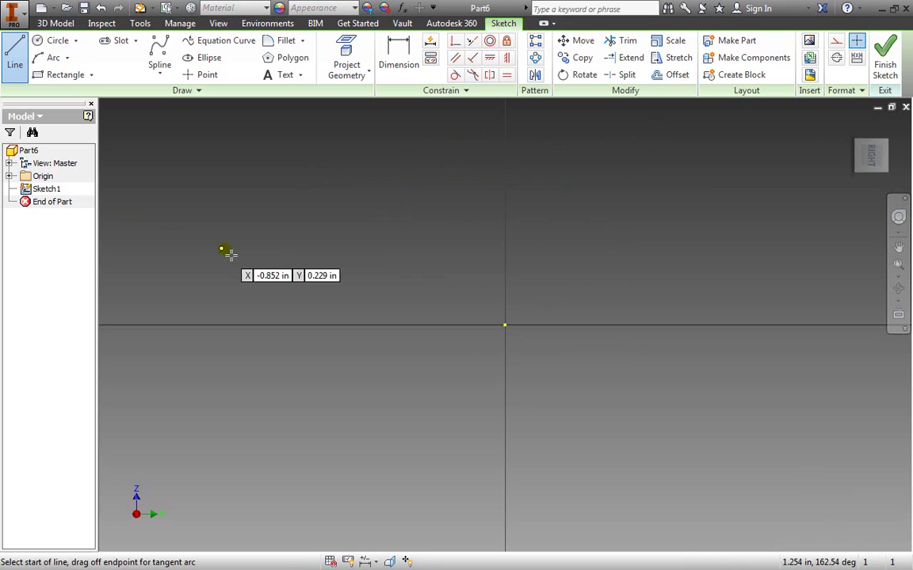
pyautogui.click(300, 183)
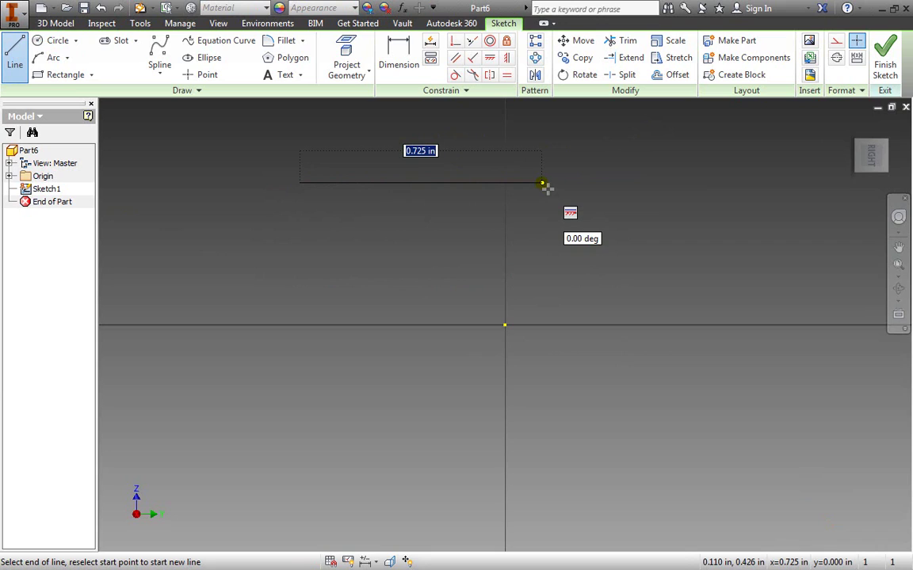
pyautogui.write('1')
pyautogui.press('Return')
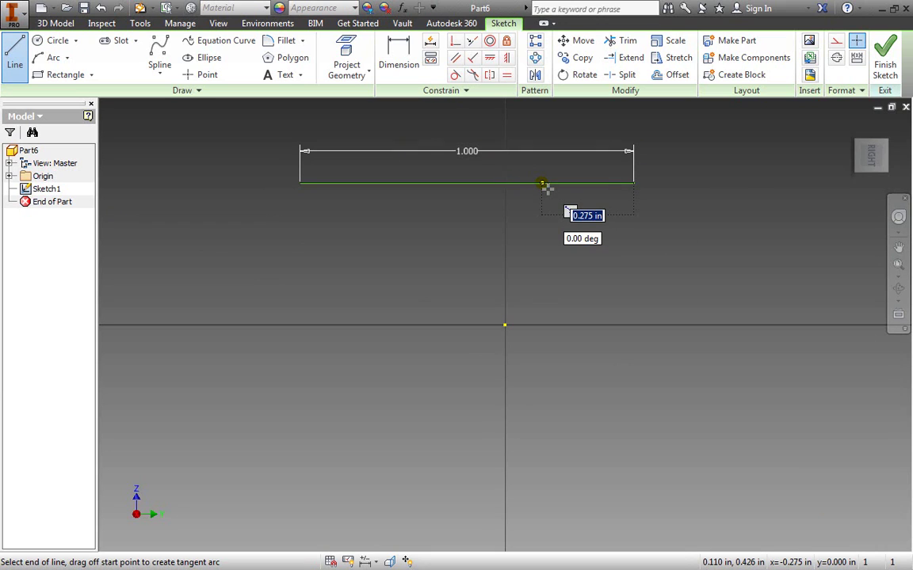
pyautogui.press('Escape')
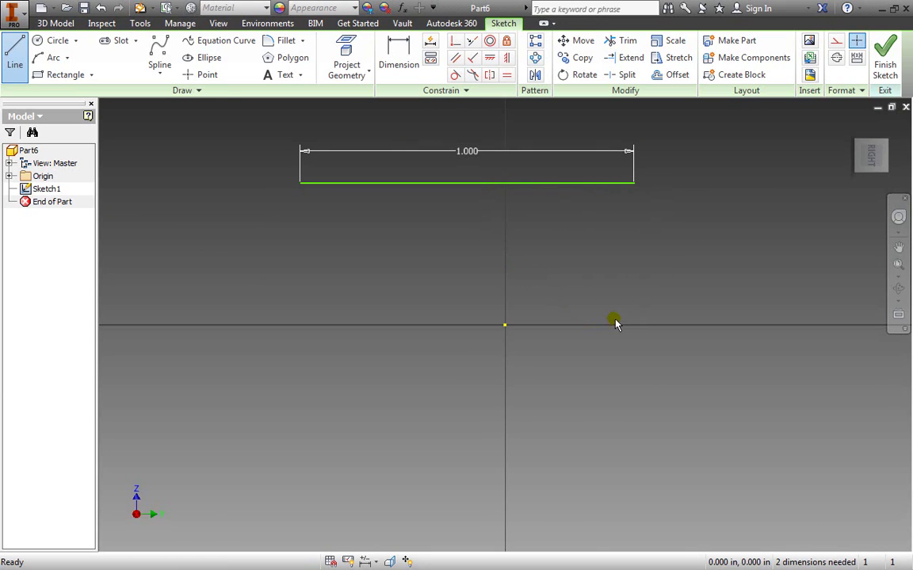
pyautogui.press('Escape')
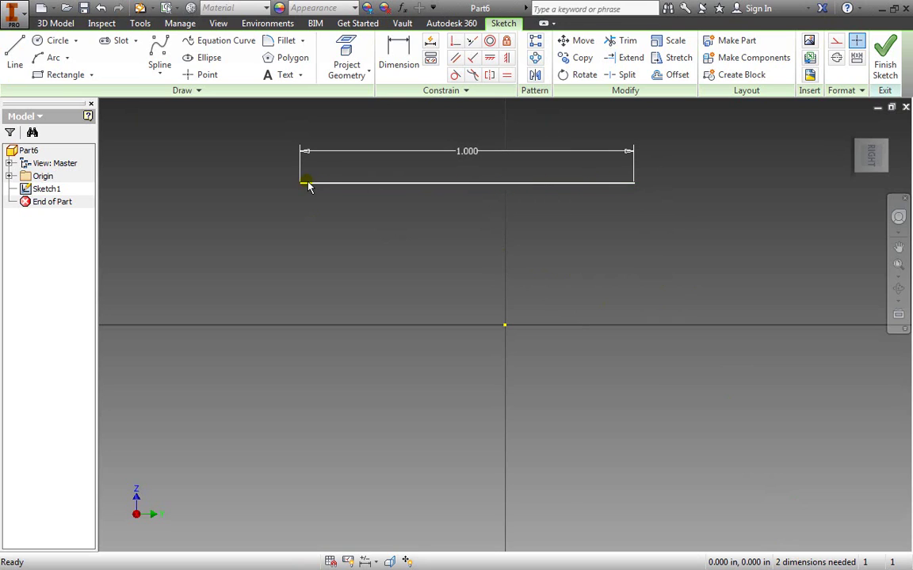
pyautogui.click(485, 183)
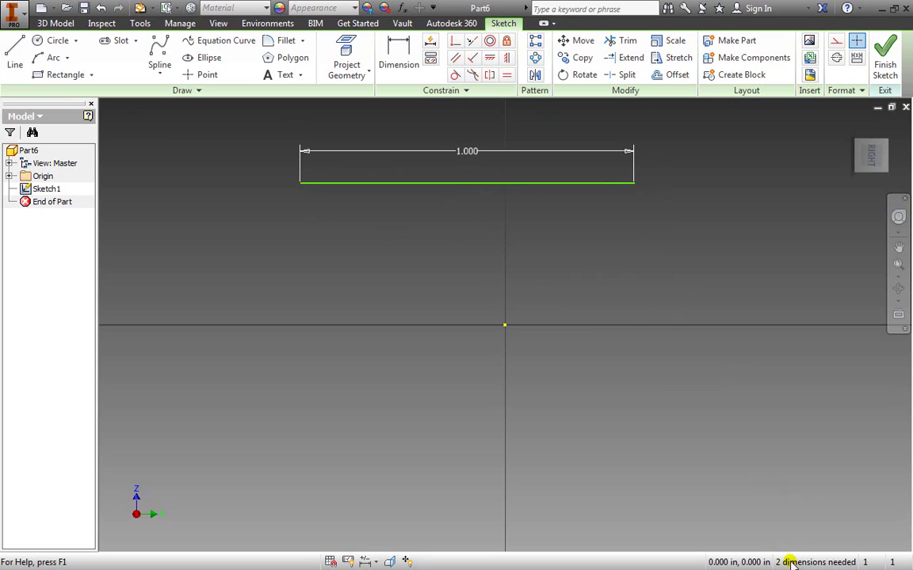
pyautogui.click(418, 184)
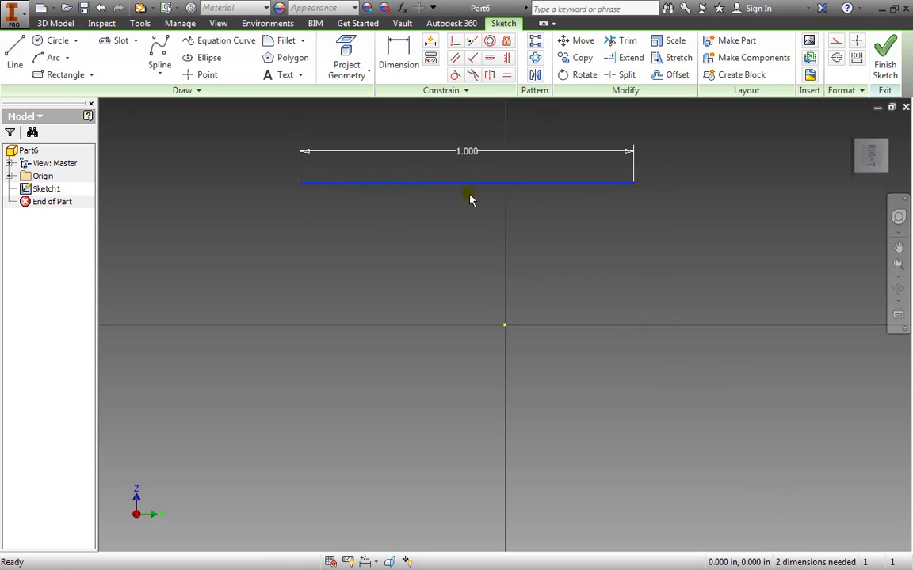
# Delete the line, then place a 1.000-diameter circle up-left of the origin and shift it left
pyautogui.press('Delete')
pyautogui.click(51, 43)
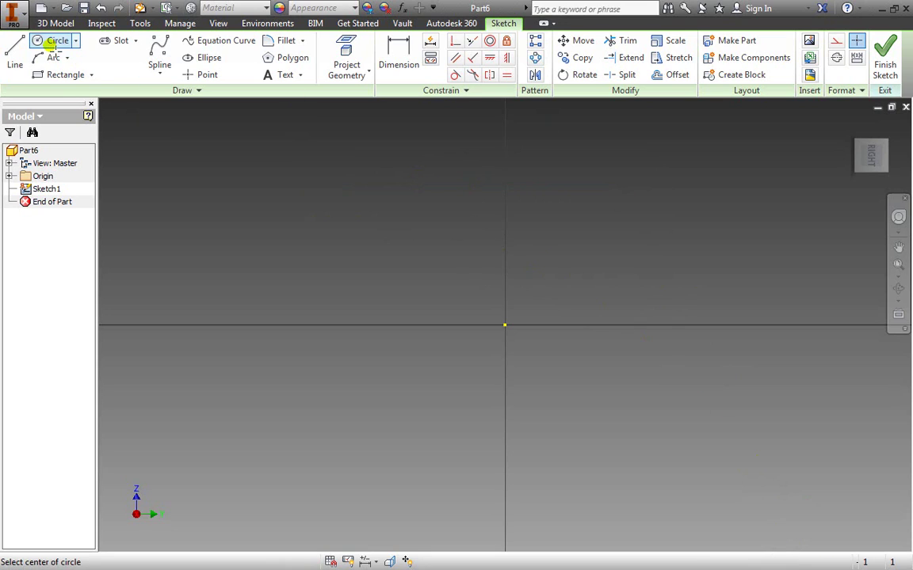
pyautogui.click(339, 206)
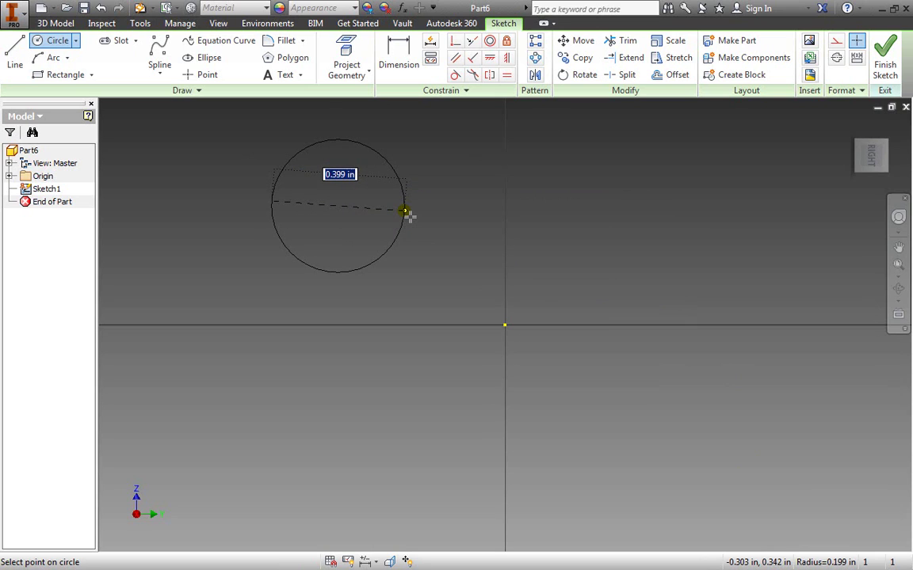
pyautogui.write('1')
pyautogui.press('Return')
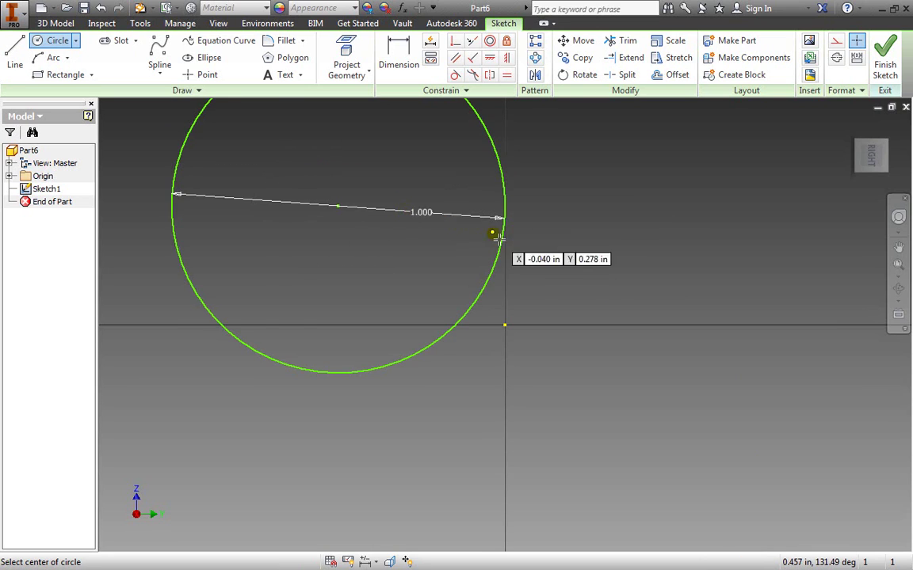
pyautogui.scroll(-2, 450, 252)
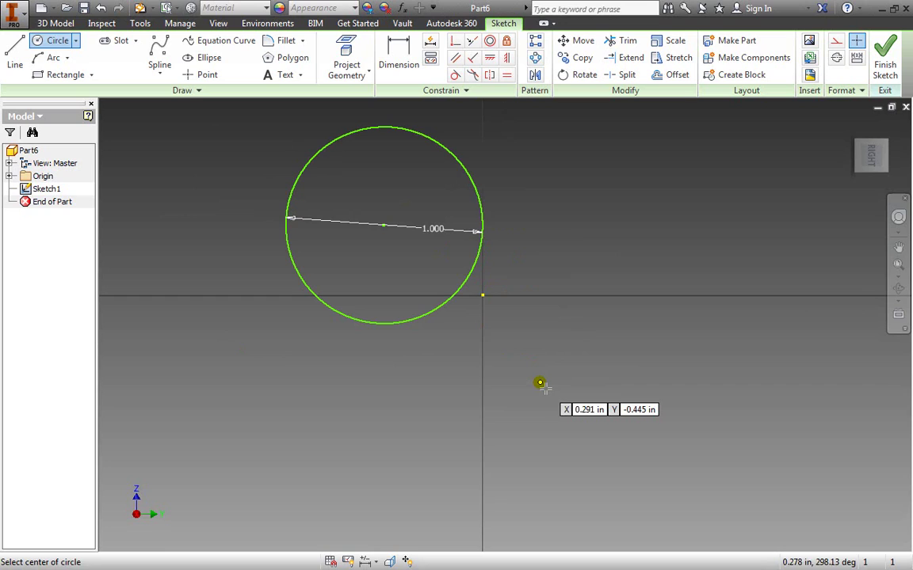
pyautogui.press('Escape')
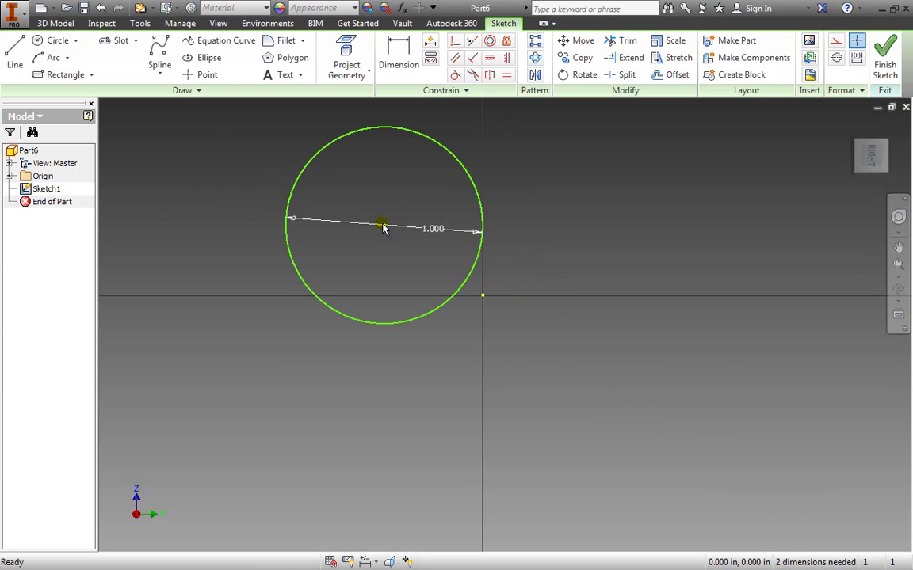
pyautogui.moveTo(382, 228); pyautogui.dragTo(306, 240)
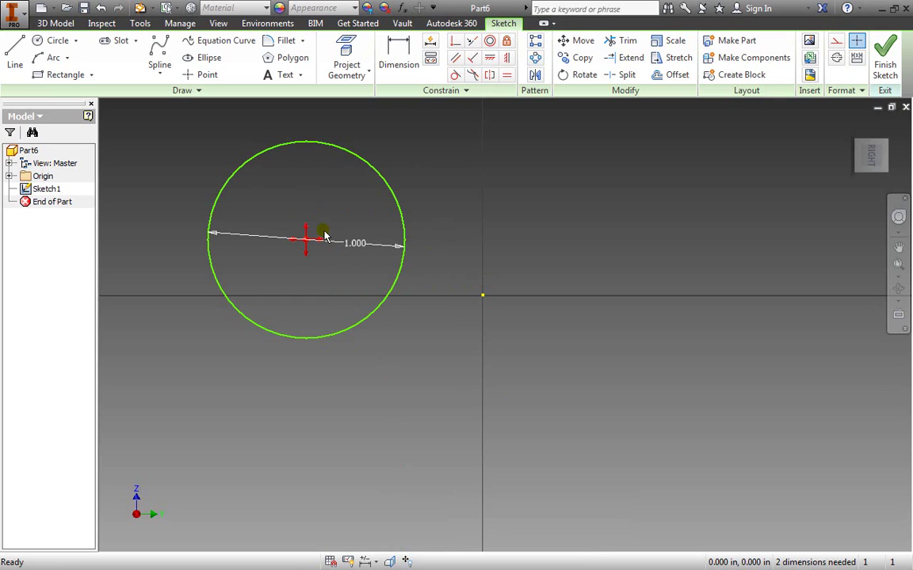
# Draw a trial second circle, show degrees of freedom, resize the circle, then delete it
pyautogui.click(56, 40)
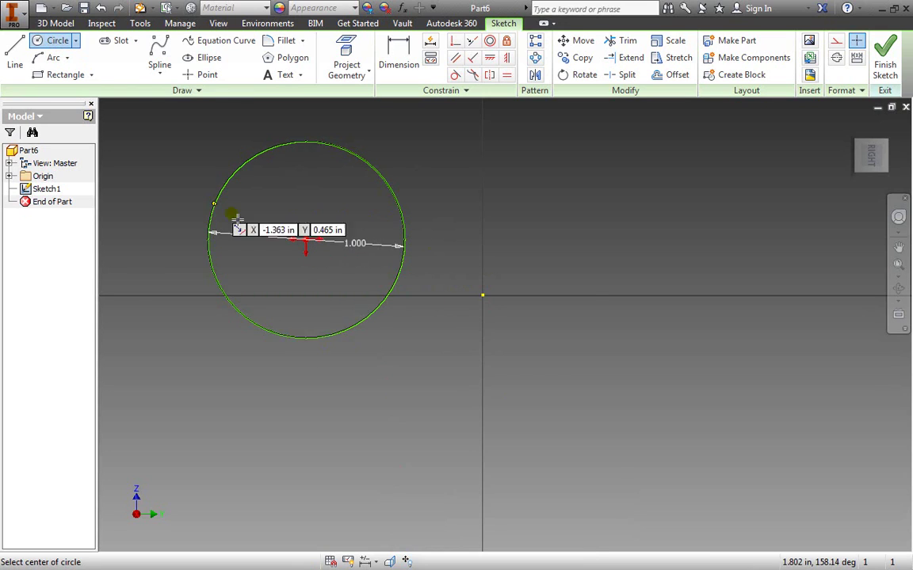
pyautogui.click(651, 246)
pyautogui.click(686, 261)
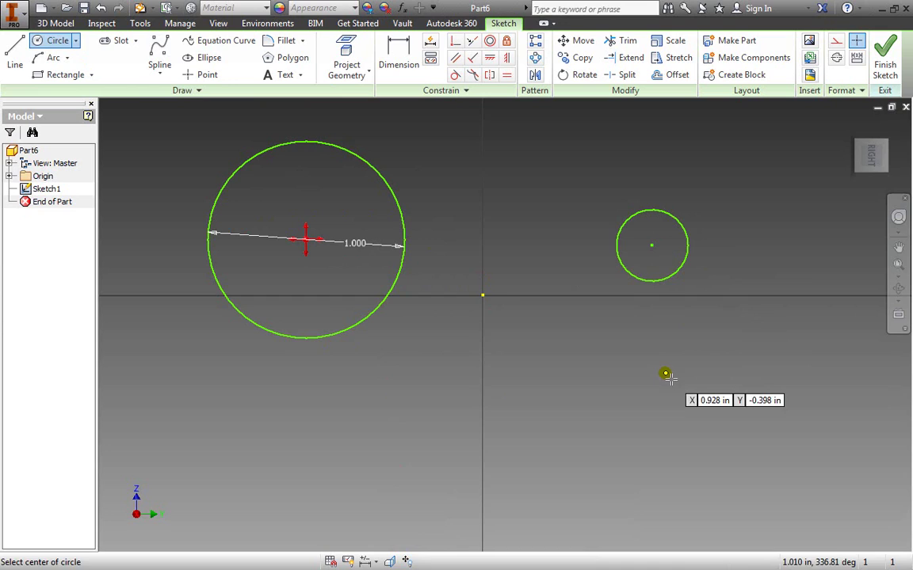
pyautogui.press('Escape')
pyautogui.click(406, 562)
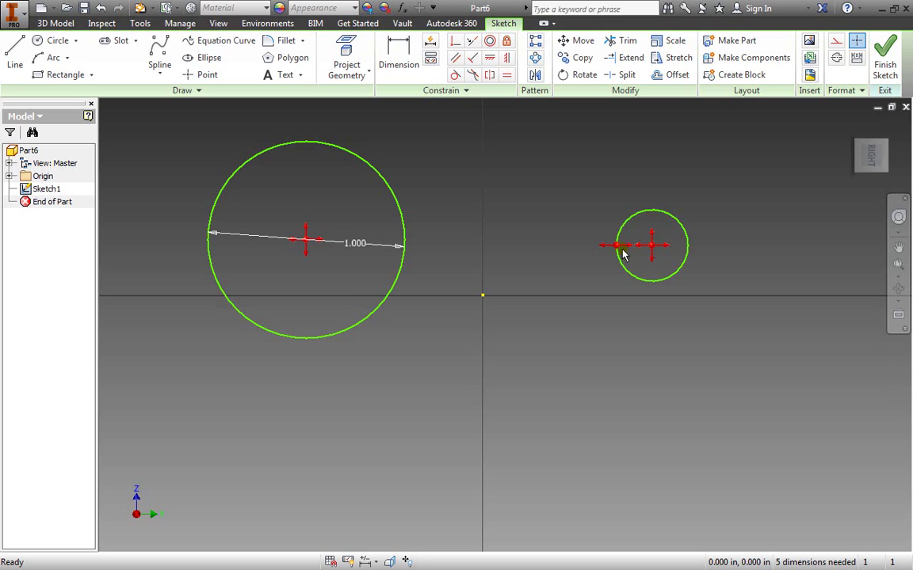
pyautogui.moveTo(607, 246); pyautogui.dragTo(567, 245)
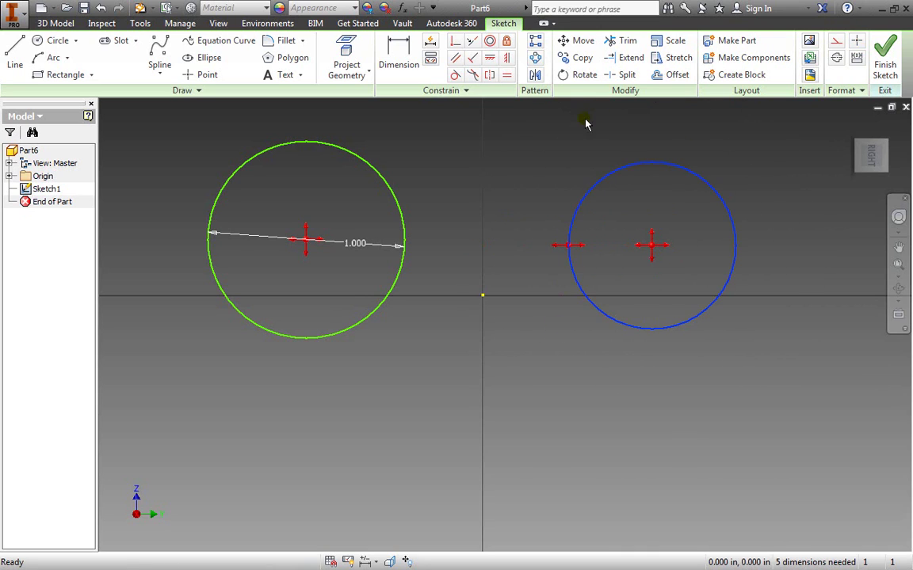
pyautogui.click(613, 169)
pyautogui.press('Delete')
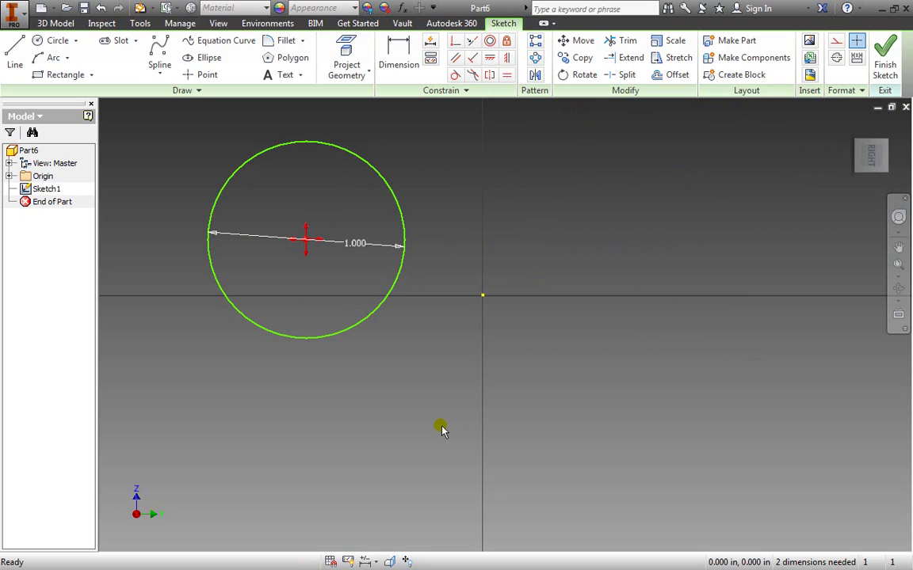
# Dimension the circle centre to the origin: .897 horizontally and .283 vertically
pyautogui.click(396, 56)
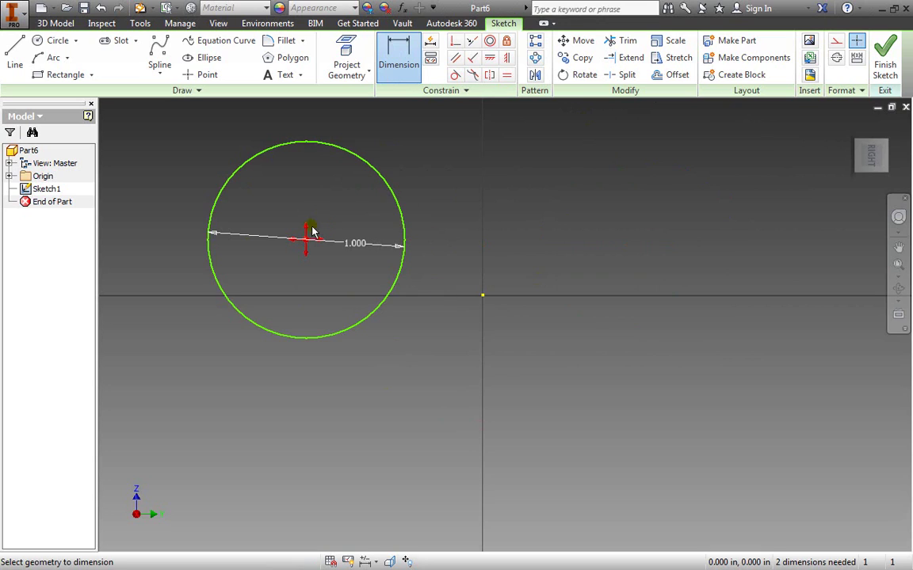
pyautogui.click(316, 339)
pyautogui.click(483, 296)
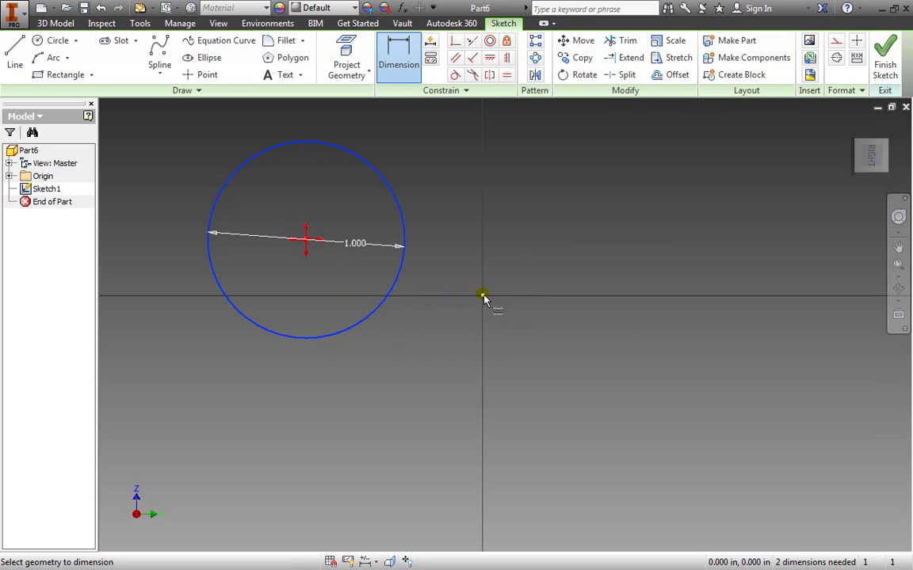
pyautogui.click(406, 445)
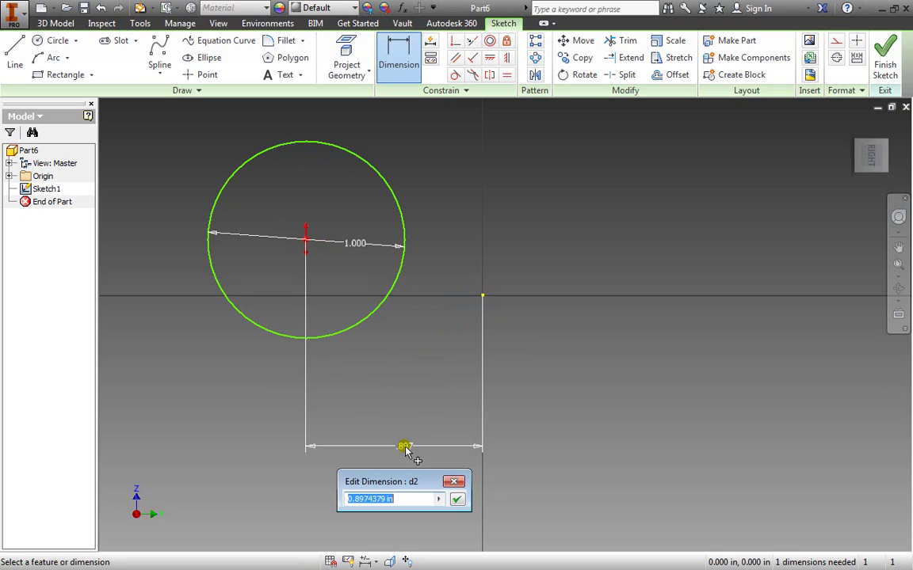
pyautogui.click(457, 500)
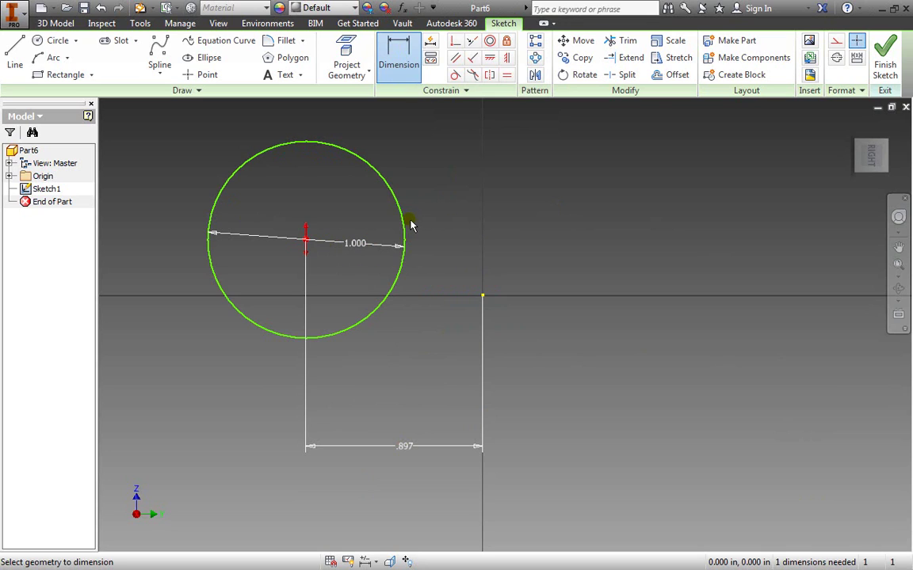
pyautogui.click(325, 146)
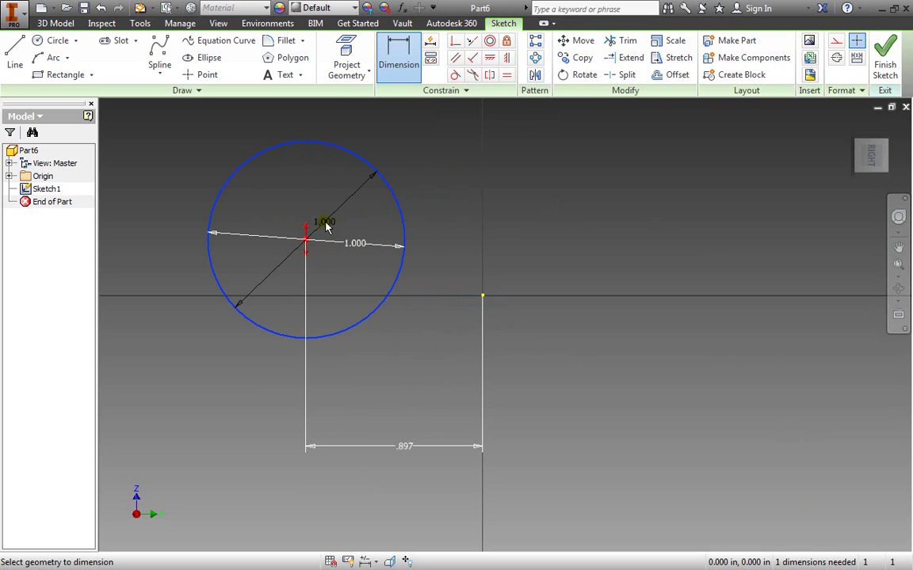
pyautogui.click(483, 297)
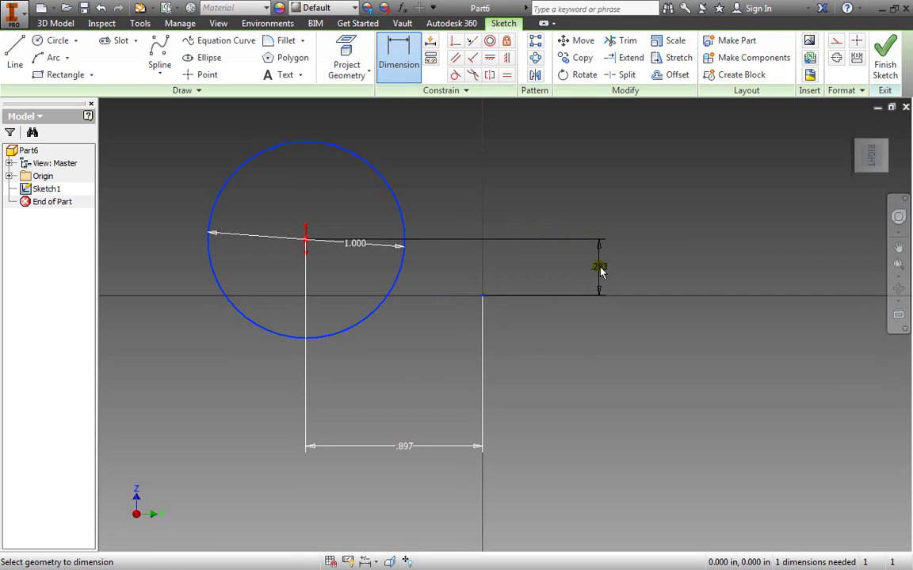
pyautogui.click(599, 272)
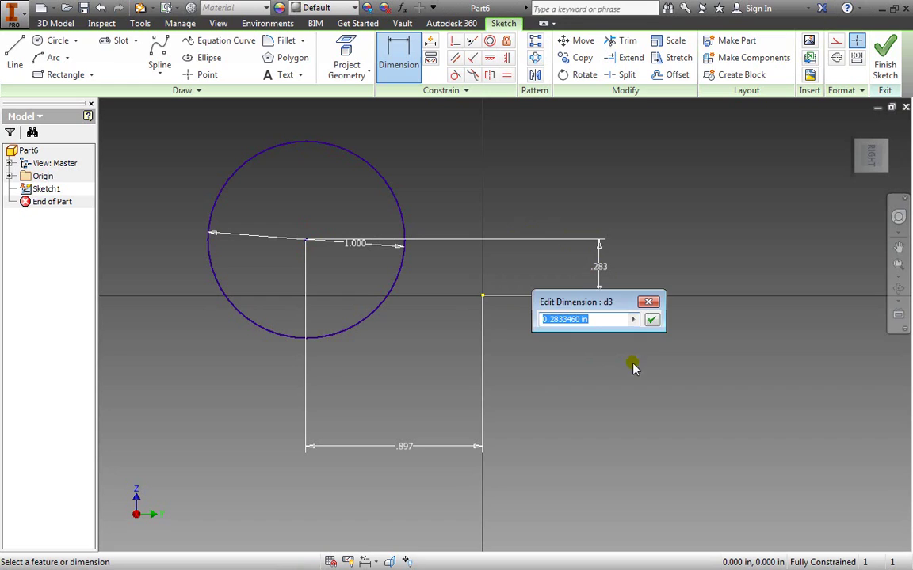
pyautogui.click(652, 320)
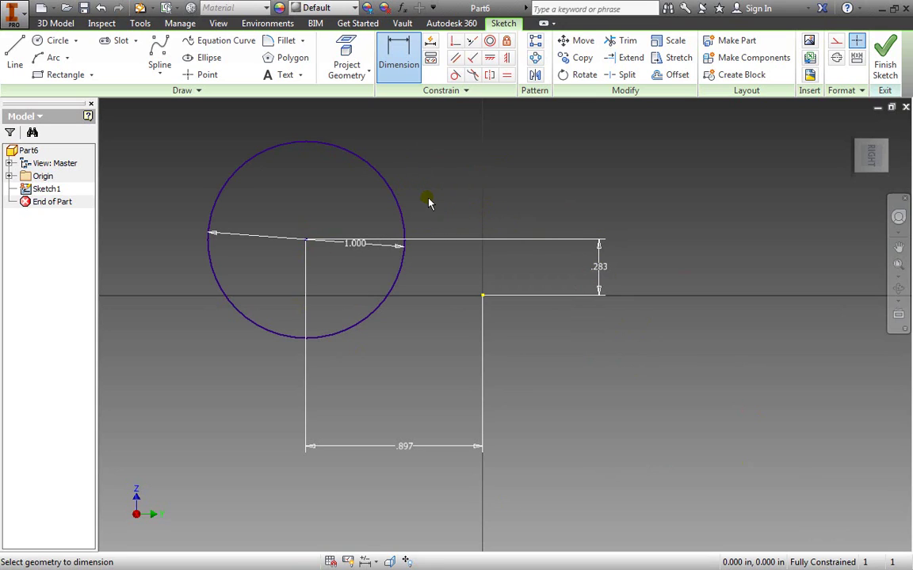
# Inspect the .283 and .897 dimension values without changing them
pyautogui.doubleClick(600, 266)
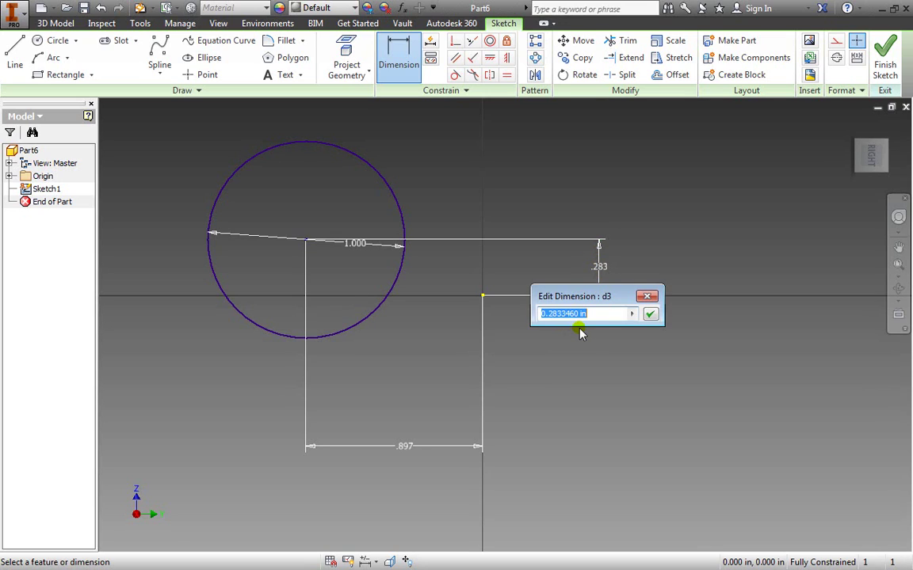
pyautogui.click(406, 446)
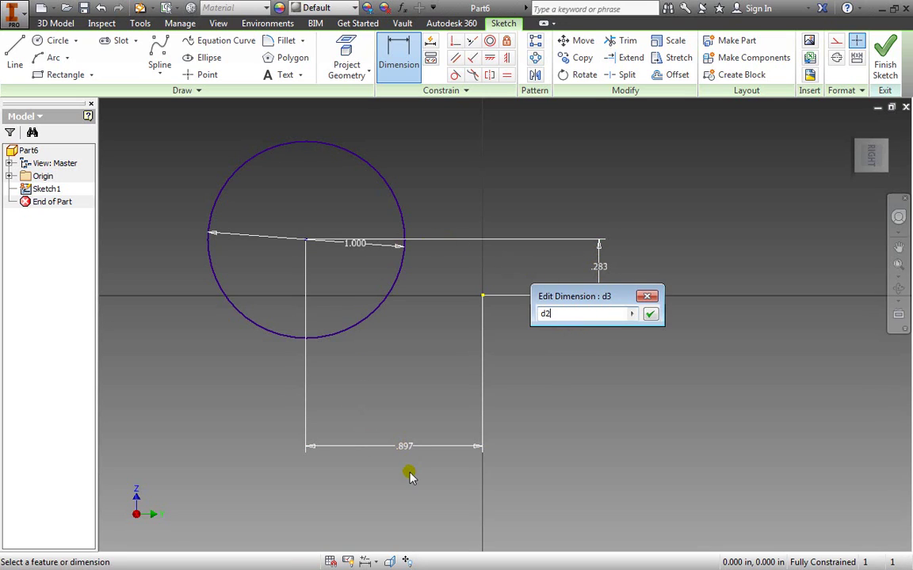
pyautogui.click(647, 297)
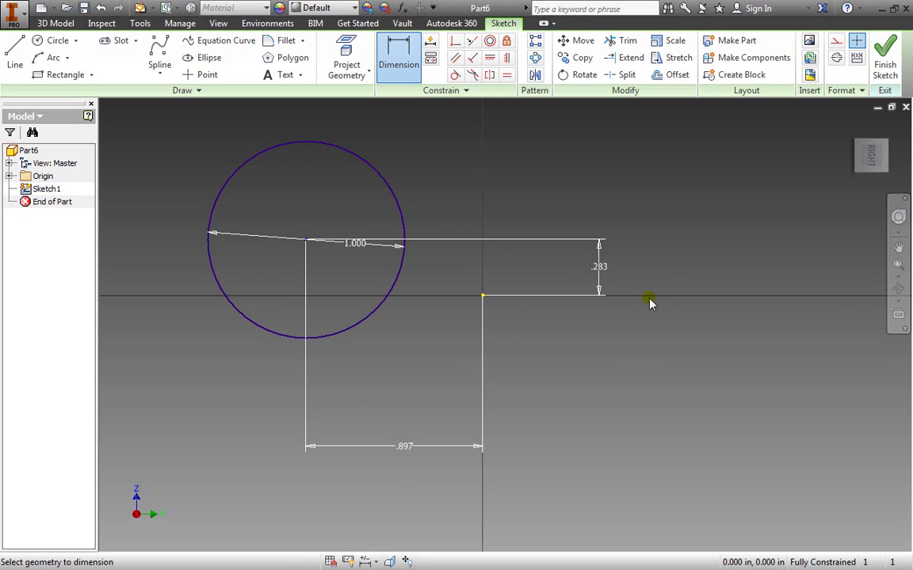
pyautogui.doubleClick(402, 454)
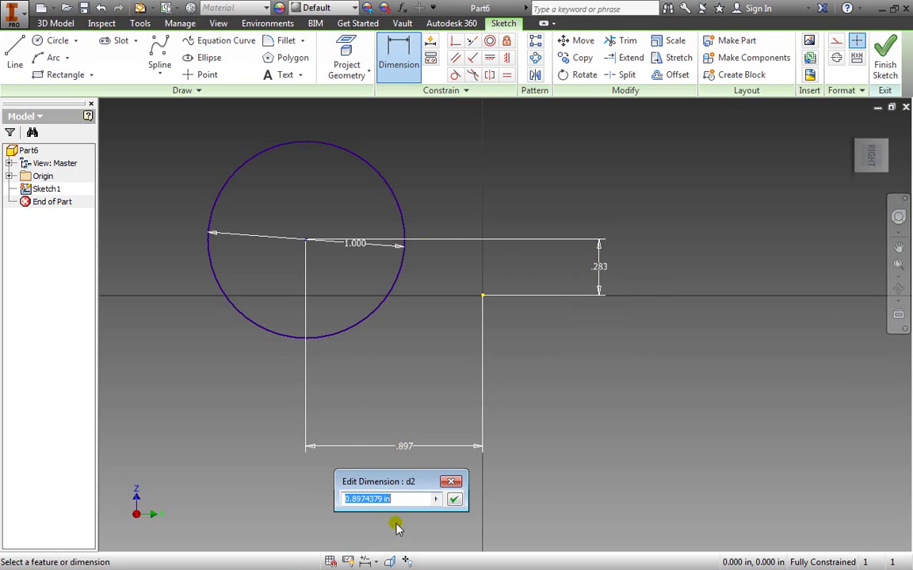
pyautogui.click(450, 482)
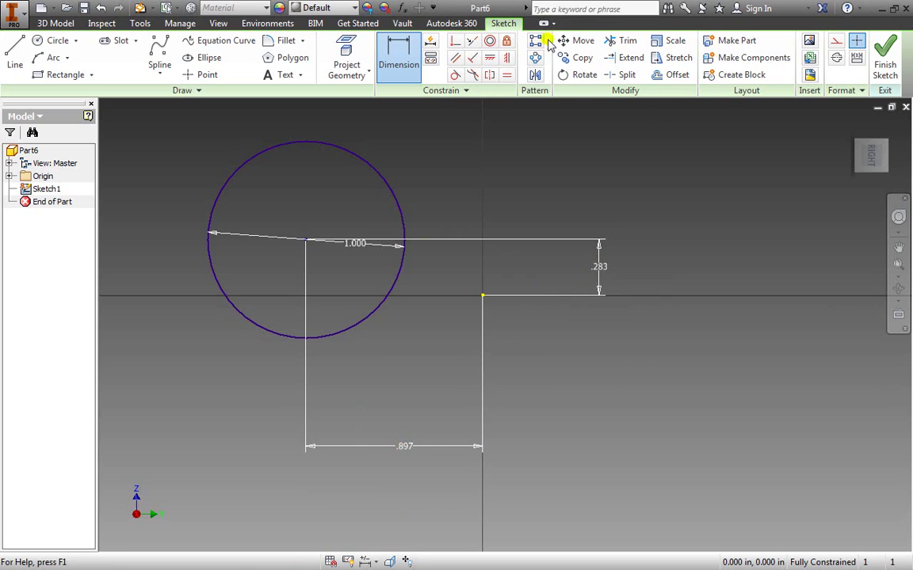
pyautogui.click(403, 61)
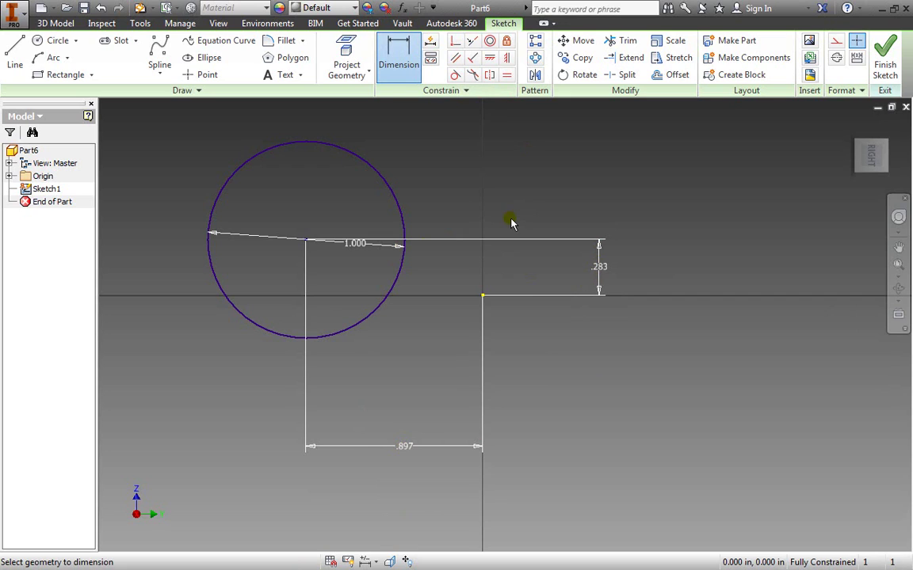
pyautogui.press('Escape')
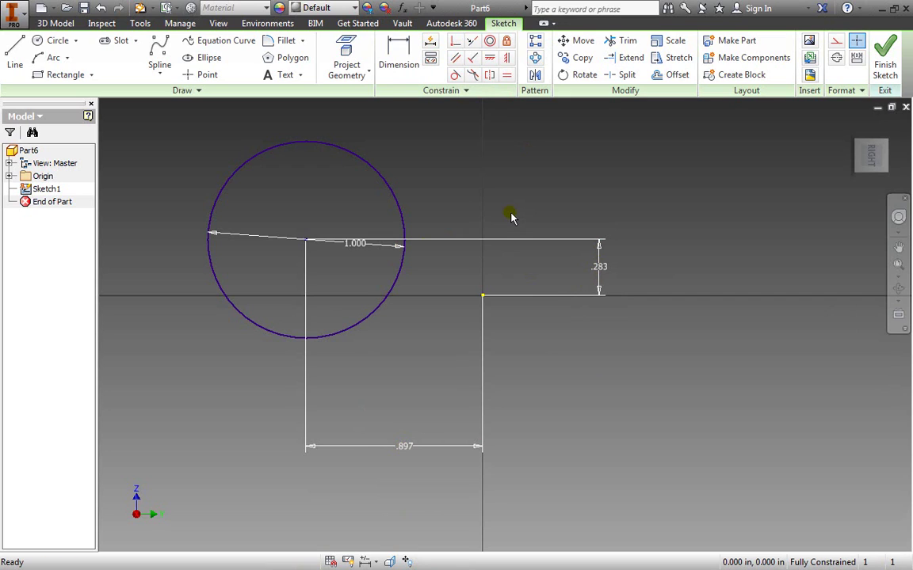
# Delete the .283 and .897 position dimensions
pyautogui.click(601, 267)
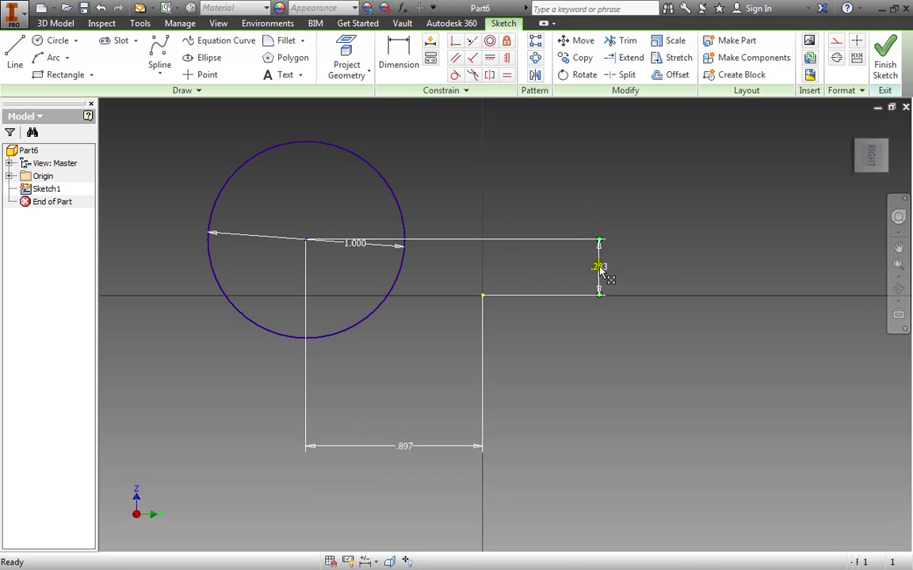
pyautogui.moveTo(603, 265); pyautogui.dragTo(539, 278)
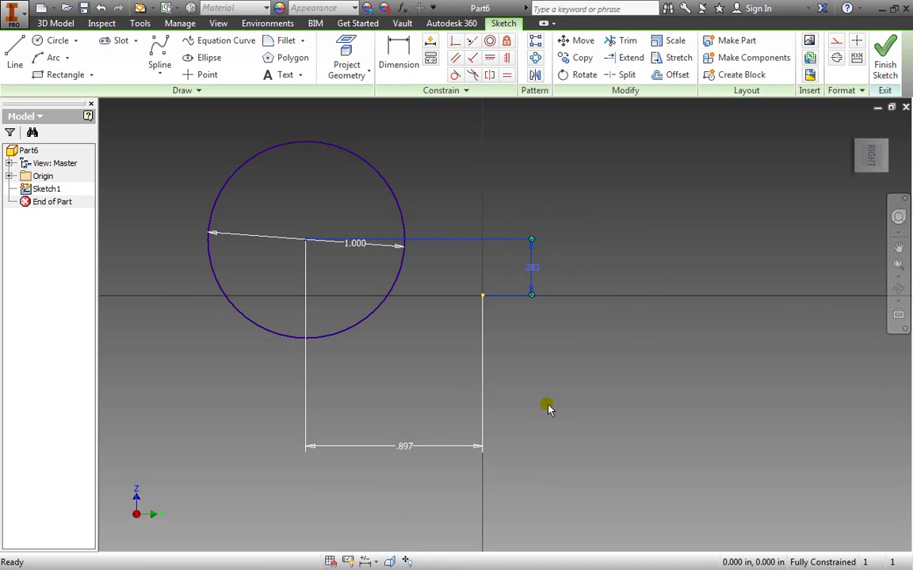
pyautogui.press('Delete')
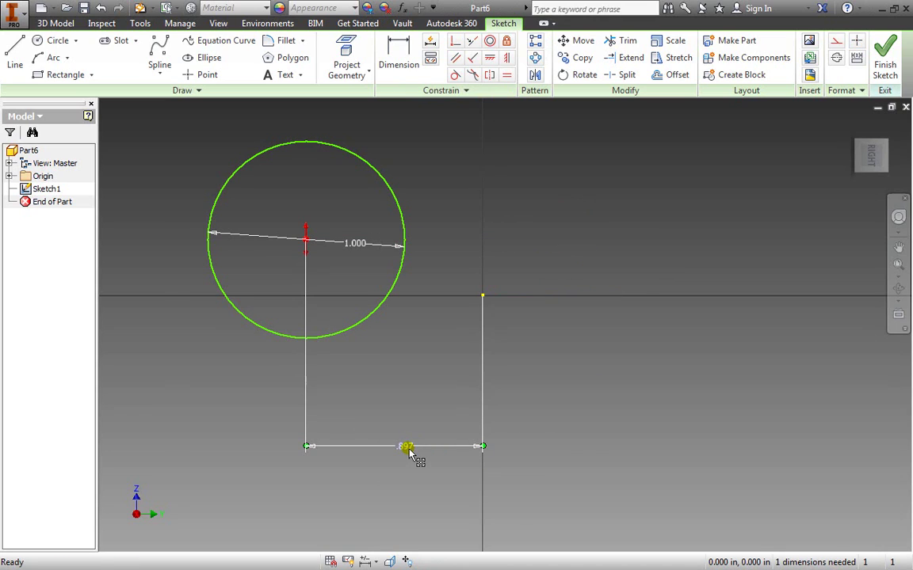
pyautogui.click(407, 448)
pyautogui.press('Delete')
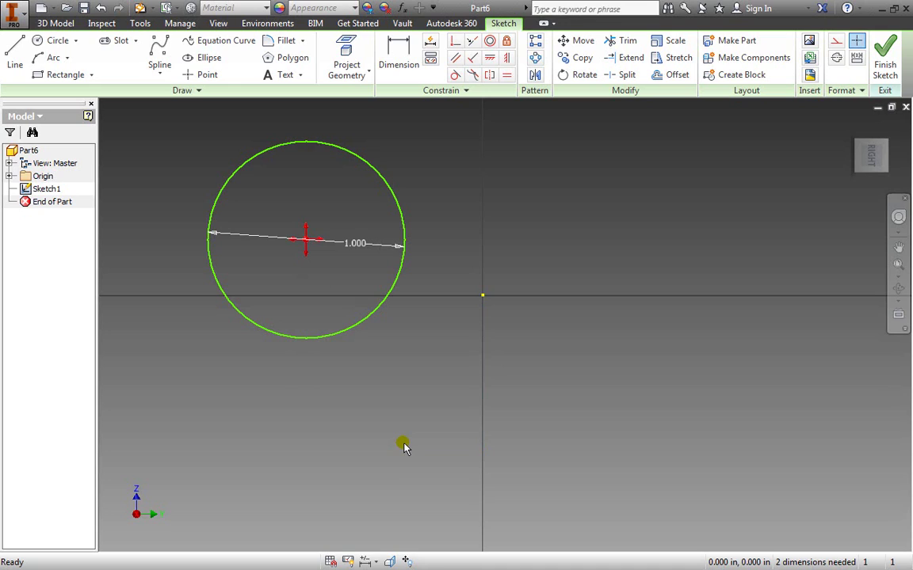
# Draw a 2.000-long line at 45° starting below the origin
pyautogui.click(16, 52)
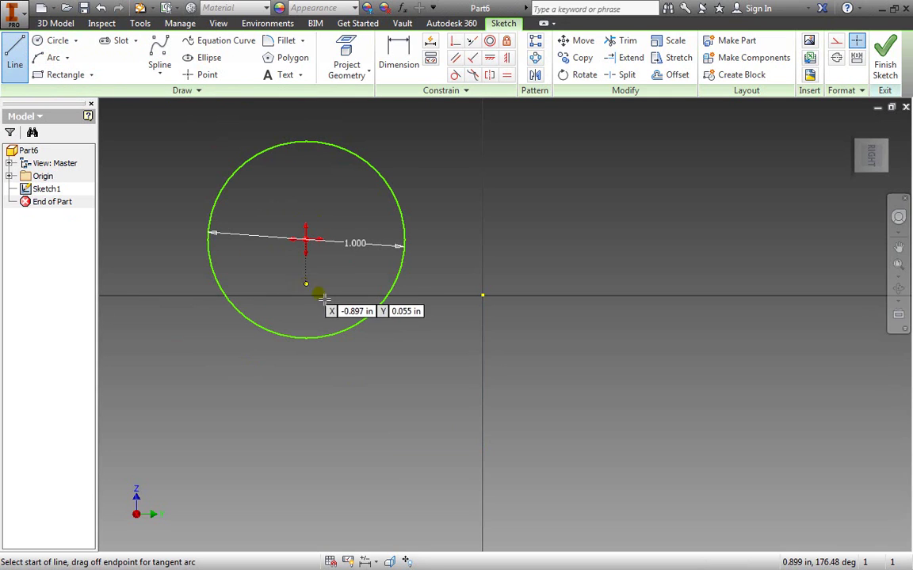
pyautogui.click(404, 404)
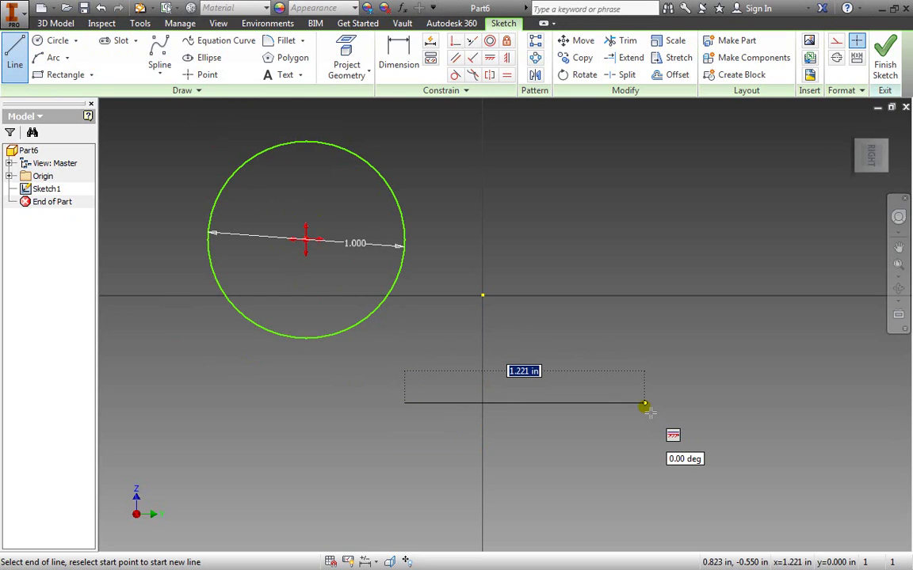
pyautogui.write('2')
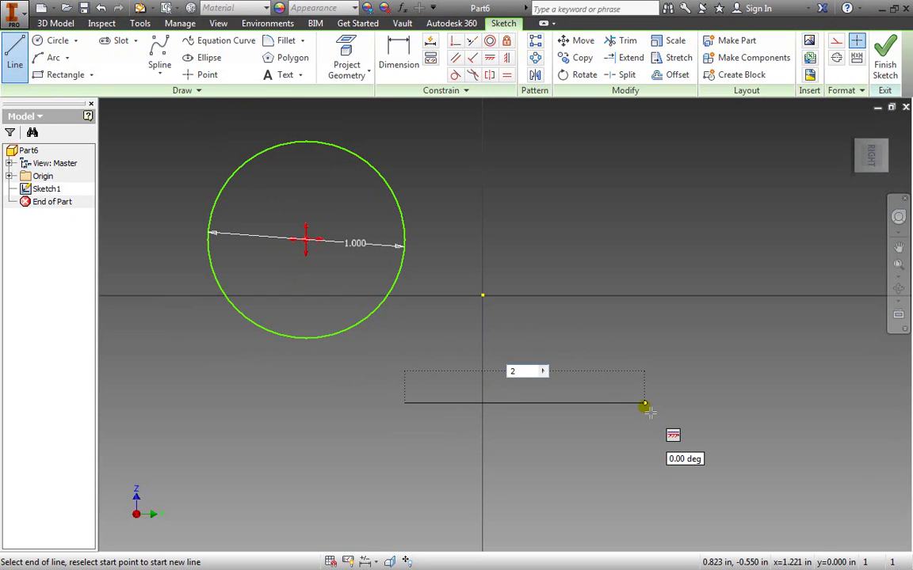
pyautogui.press('Tab')
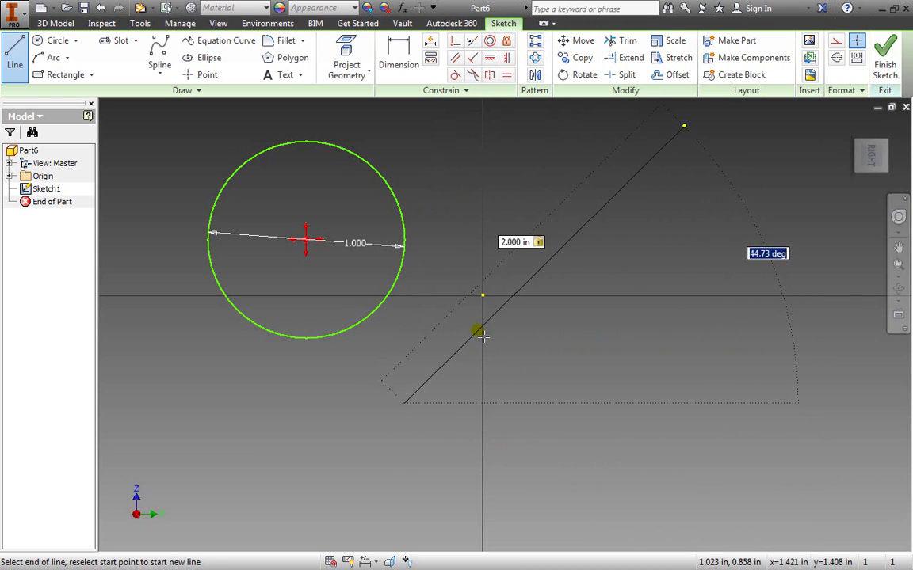
pyautogui.write('45')
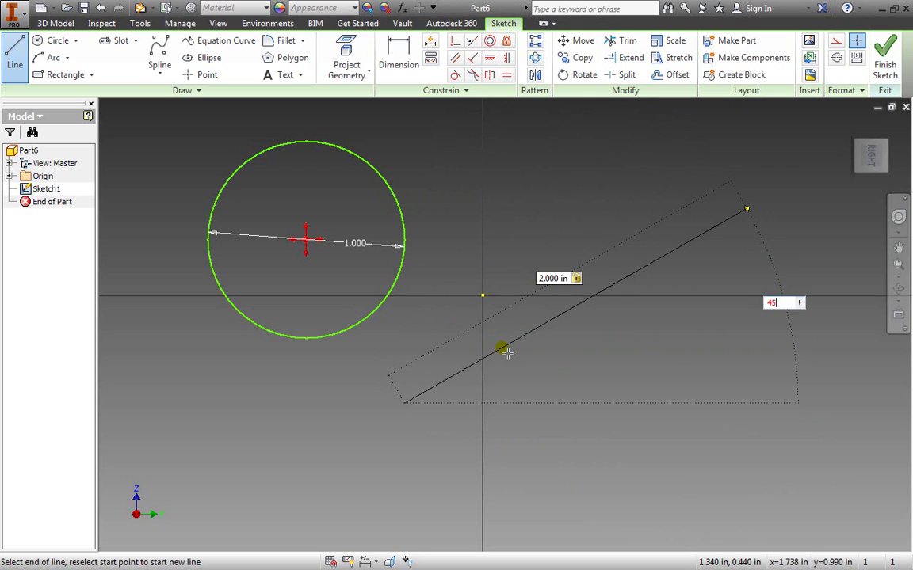
pyautogui.press('Tab')
pyautogui.press('Return')
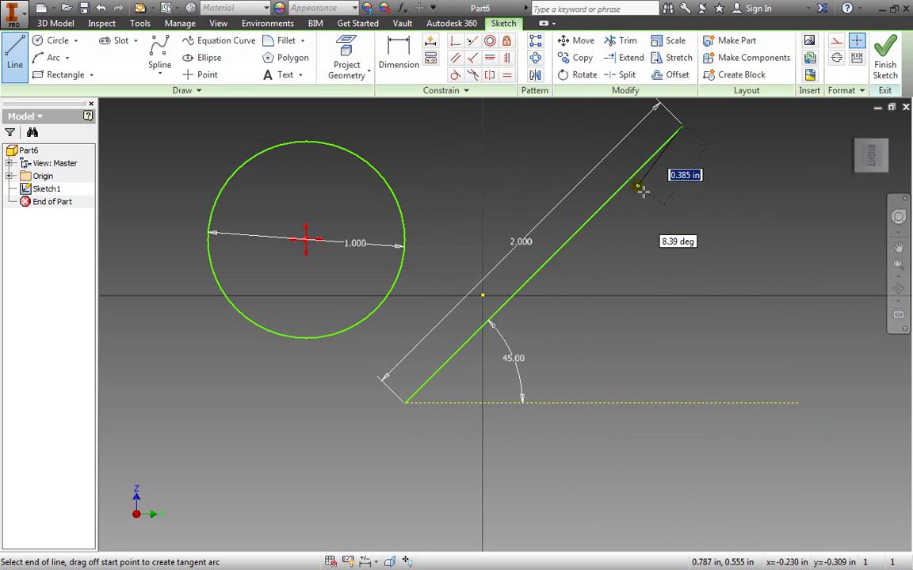
pyautogui.press('Escape')
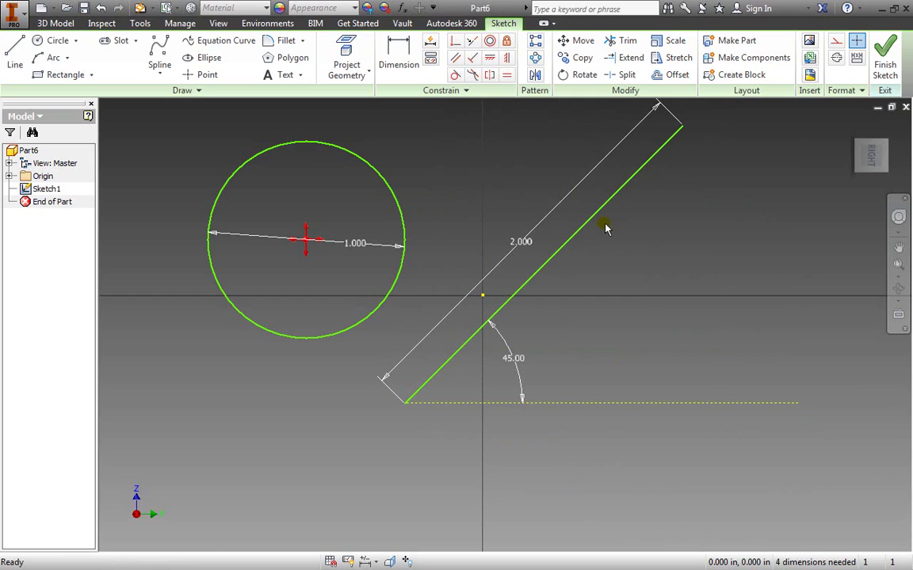
# Delete the circle and show degrees of freedom on the sketch
pyautogui.click(384, 172)
pyautogui.press('Delete')
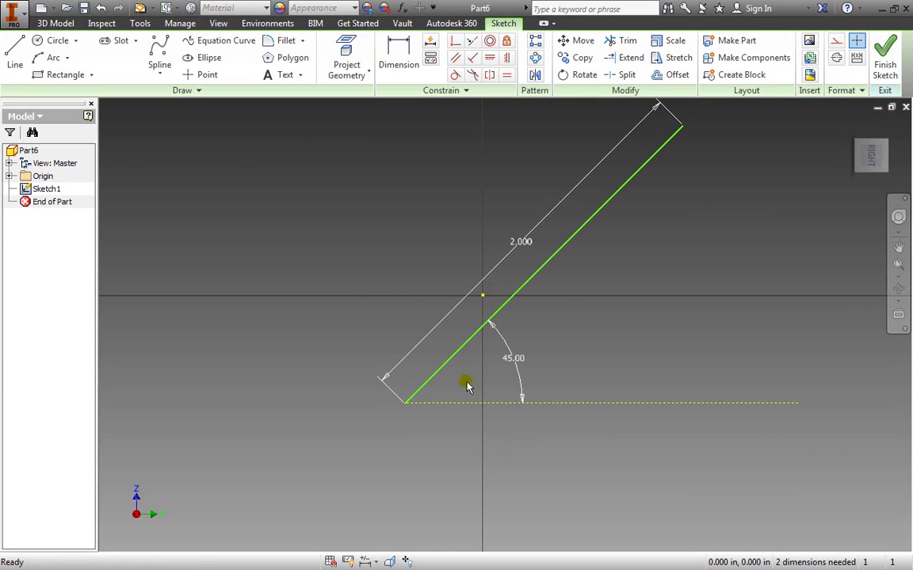
pyautogui.click(406, 562)
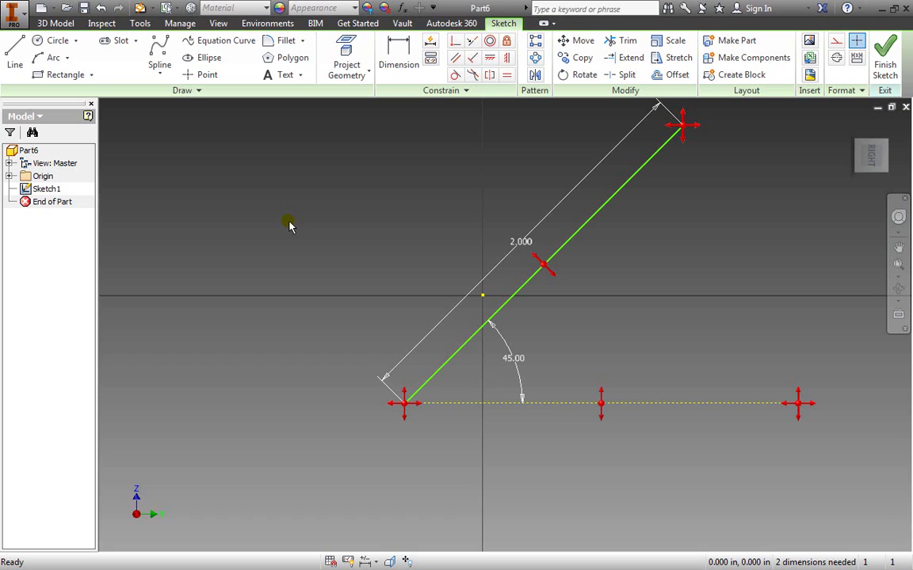
# Draw a 5.000-long line at 5° starting from the upper left
pyautogui.click(18, 51)
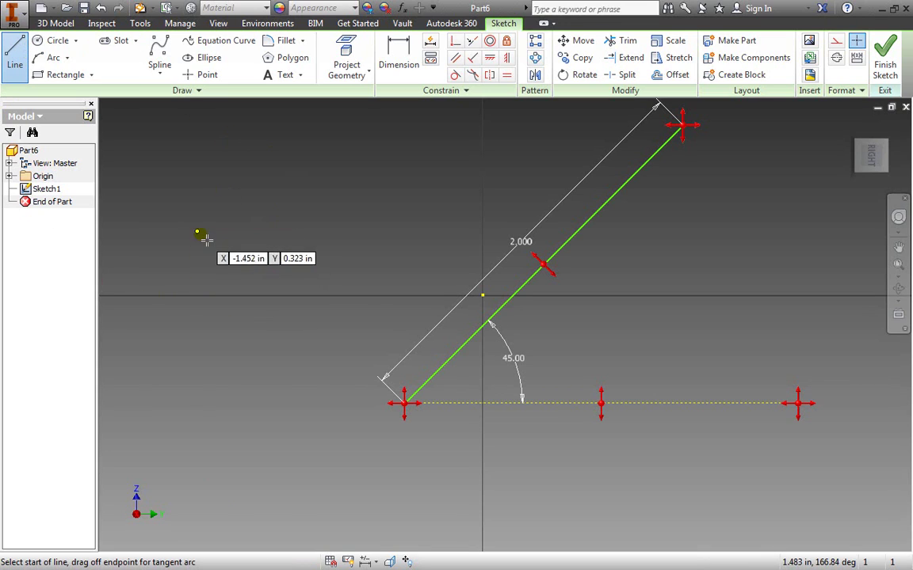
pyautogui.click(154, 168)
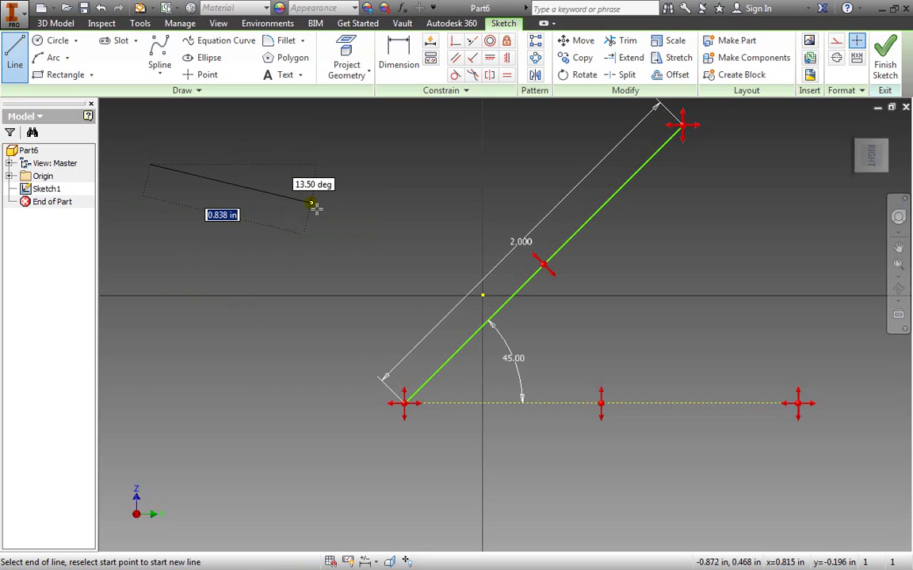
pyautogui.write('5')
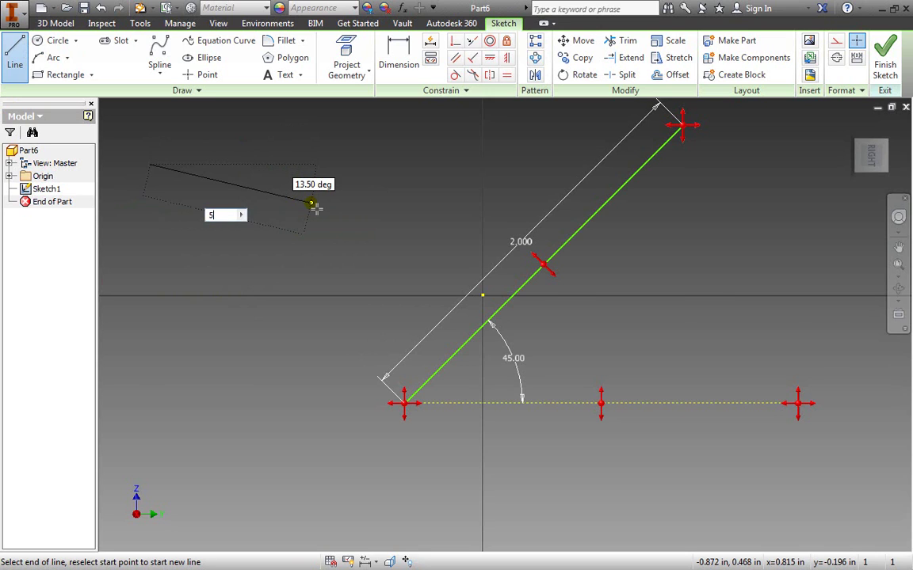
pyautogui.press('Tab')
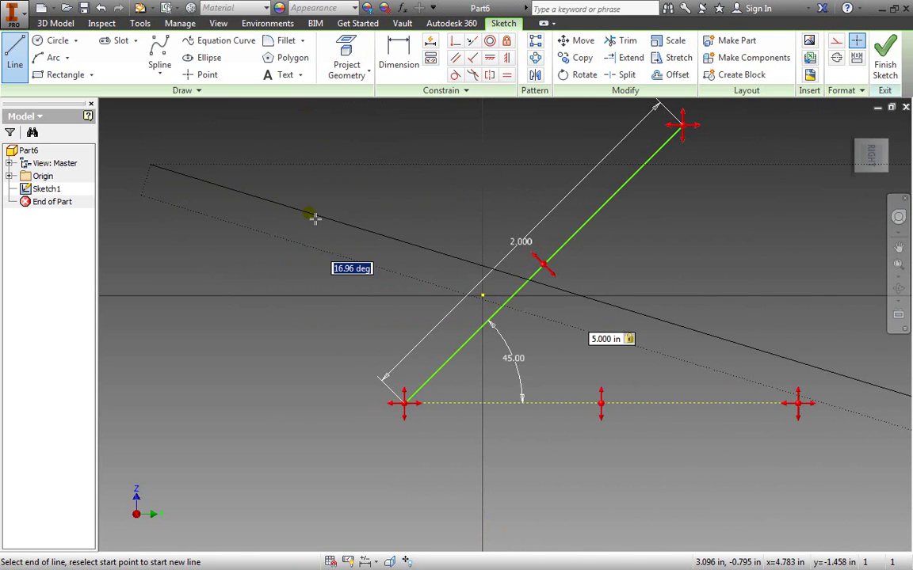
pyautogui.write('5')
pyautogui.press('Tab')
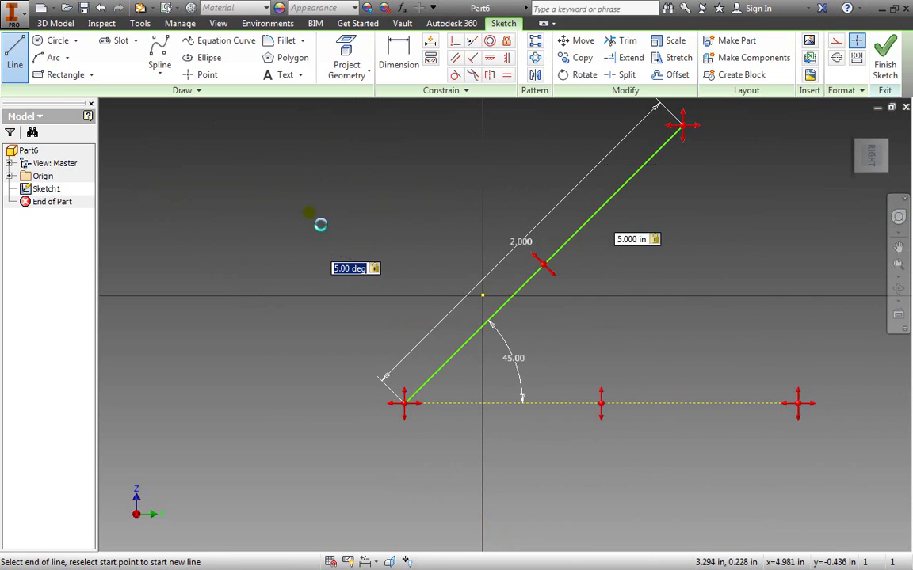
pyautogui.press('Return')
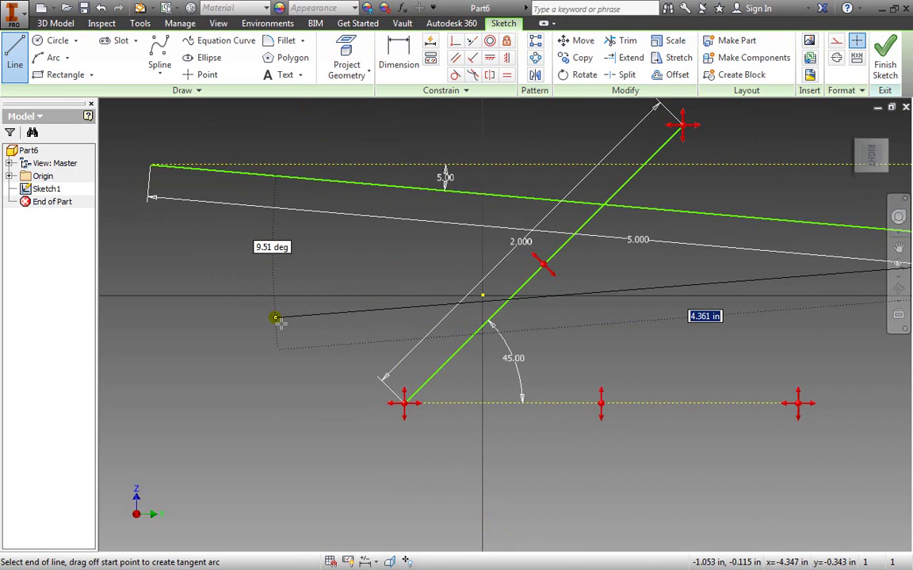
pyautogui.press('Escape')
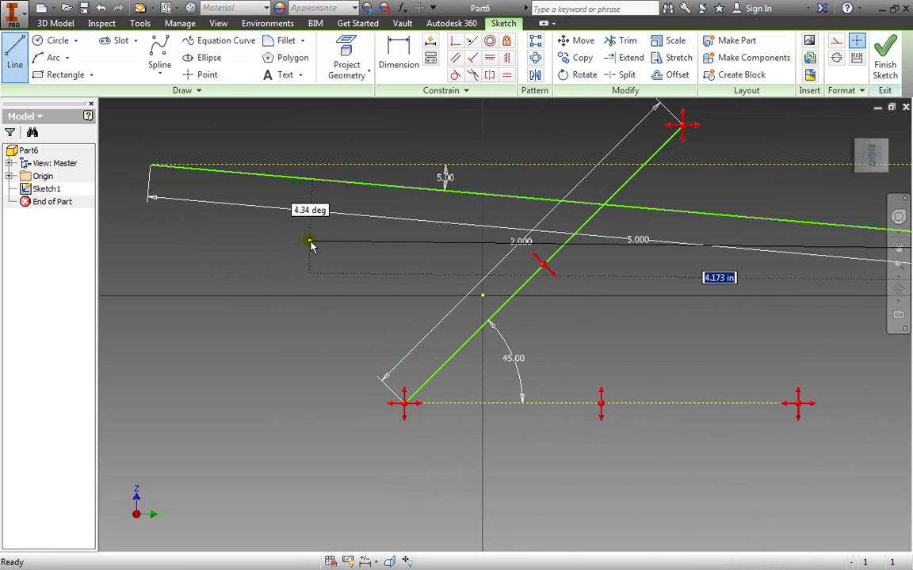
# Delete the 5.000 line, the 45° line and both dashed horizontal lines
pyautogui.click(495, 196)
pyautogui.press('Delete')
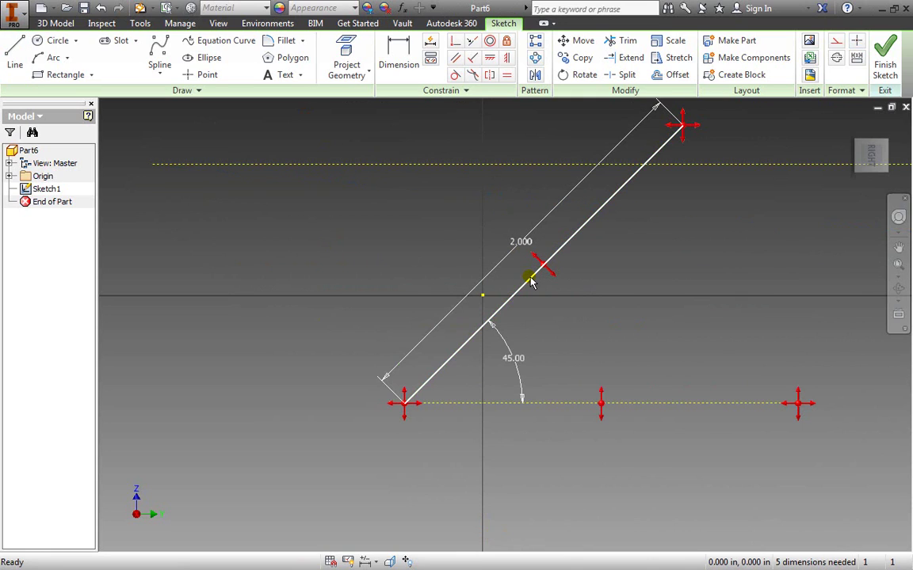
pyautogui.click(531, 283)
pyautogui.press('Delete')
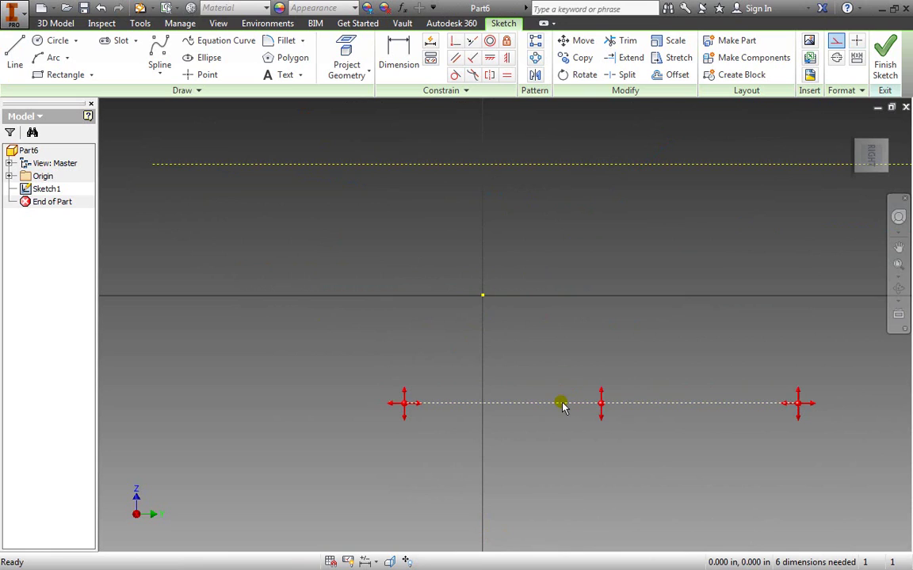
pyautogui.press('Delete')
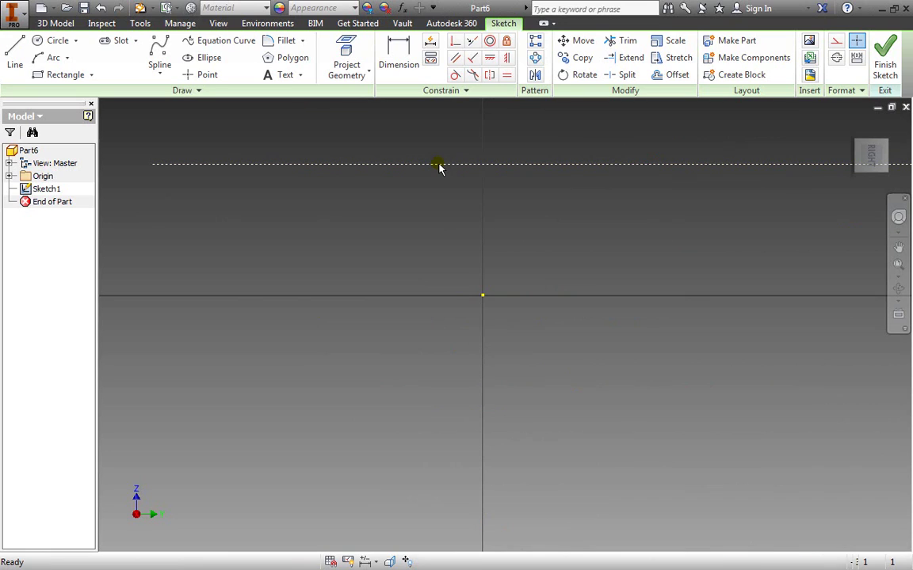
pyautogui.press('Delete')
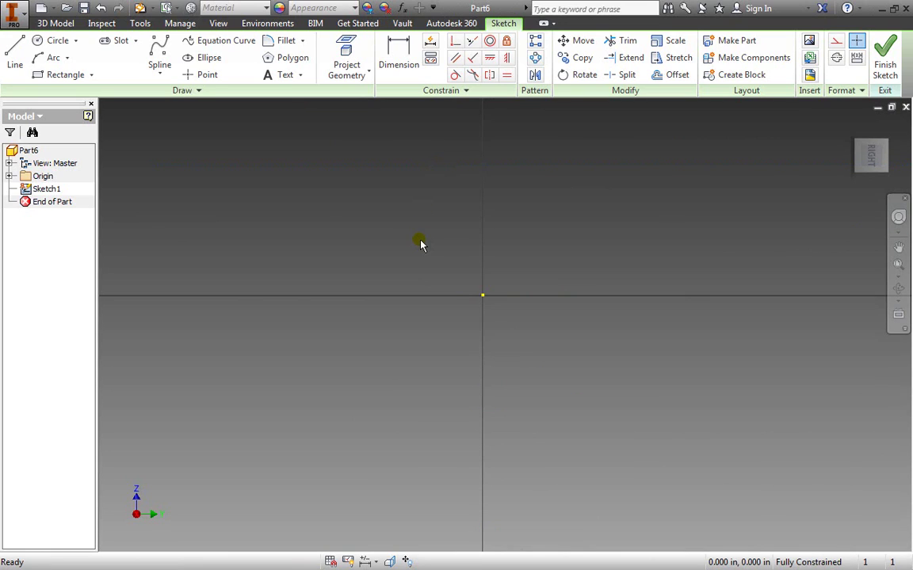
pyautogui.click(15, 54)
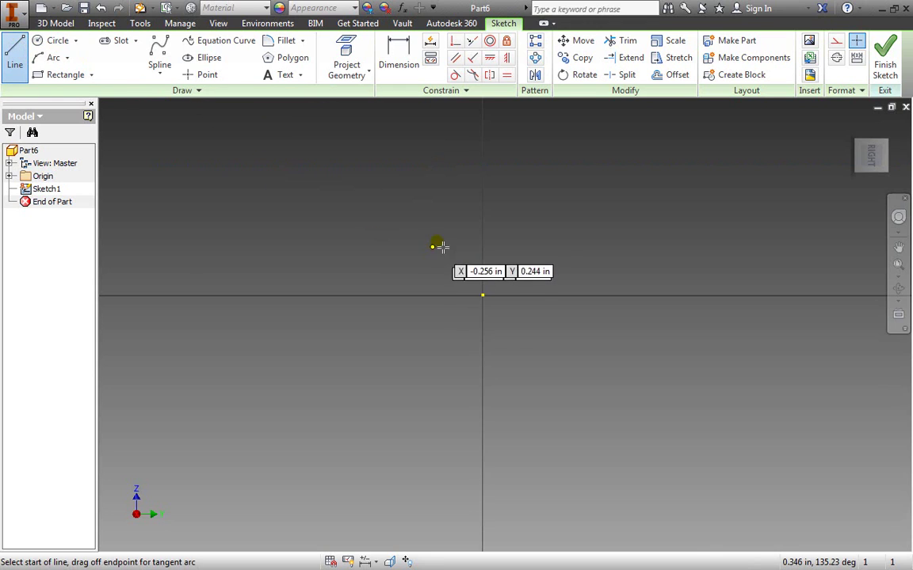
# Draw a vertical line along the Y axis through the origin and make it construction geometry
pyautogui.click(482, 138)
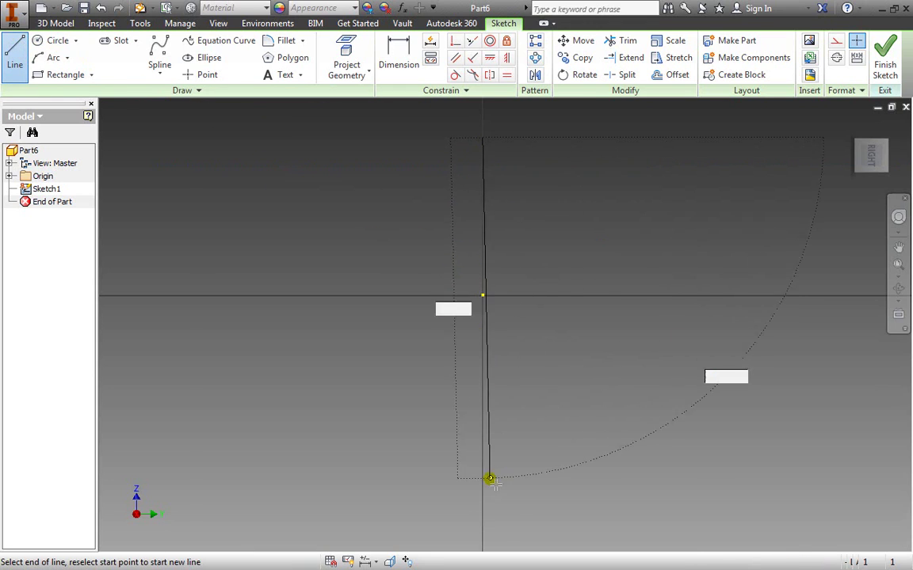
pyautogui.click(483, 489)
pyautogui.press('Escape')
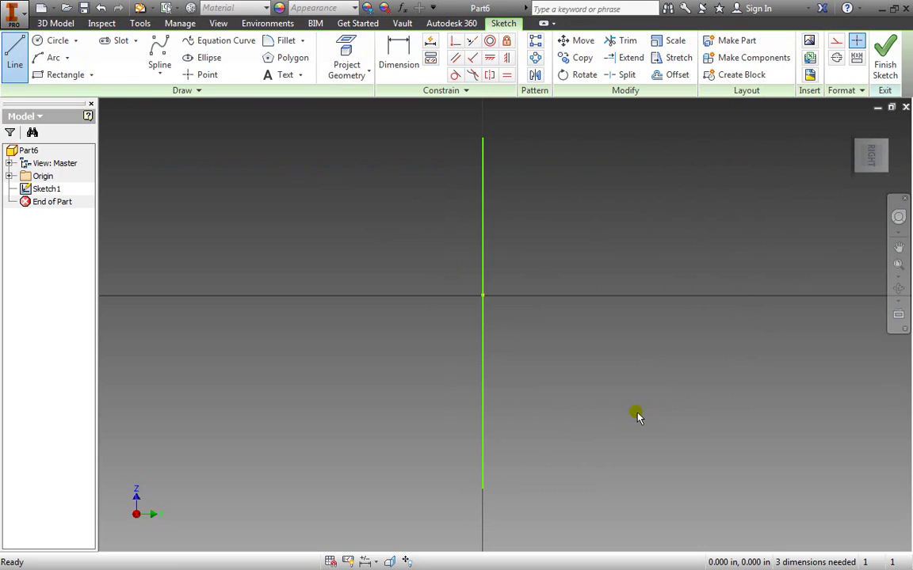
pyautogui.click(483, 195)
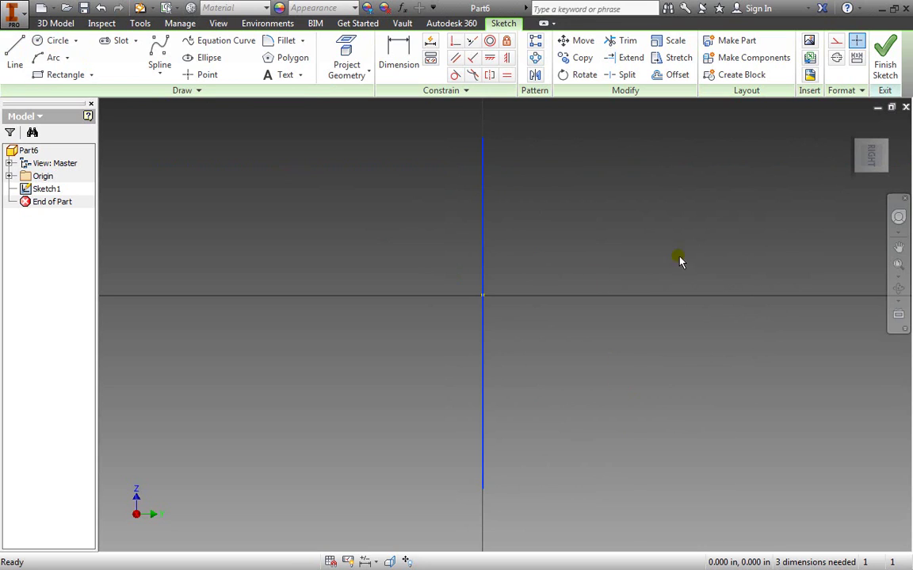
pyautogui.click(836, 41)
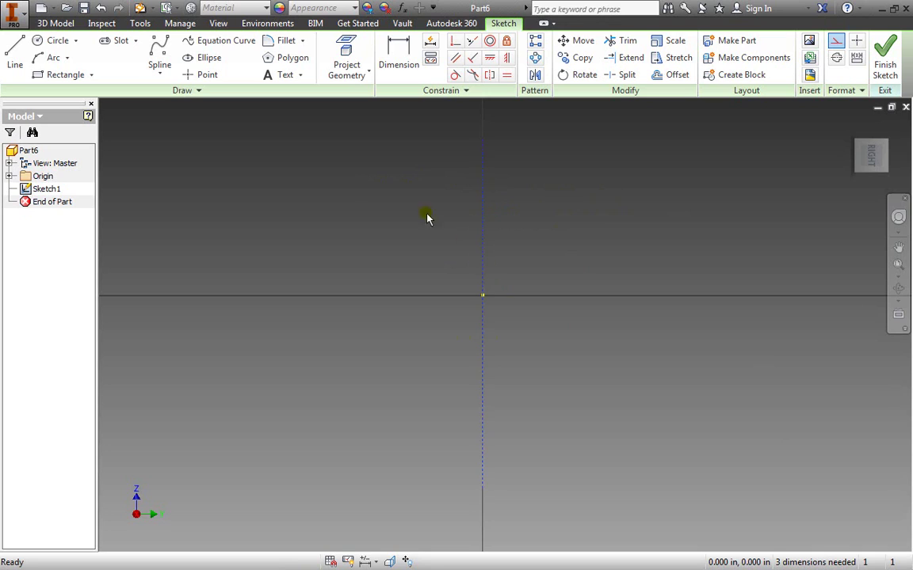
# Draw a small circle up-left of the origin and remove the vertical construction line
pyautogui.click(55, 40)
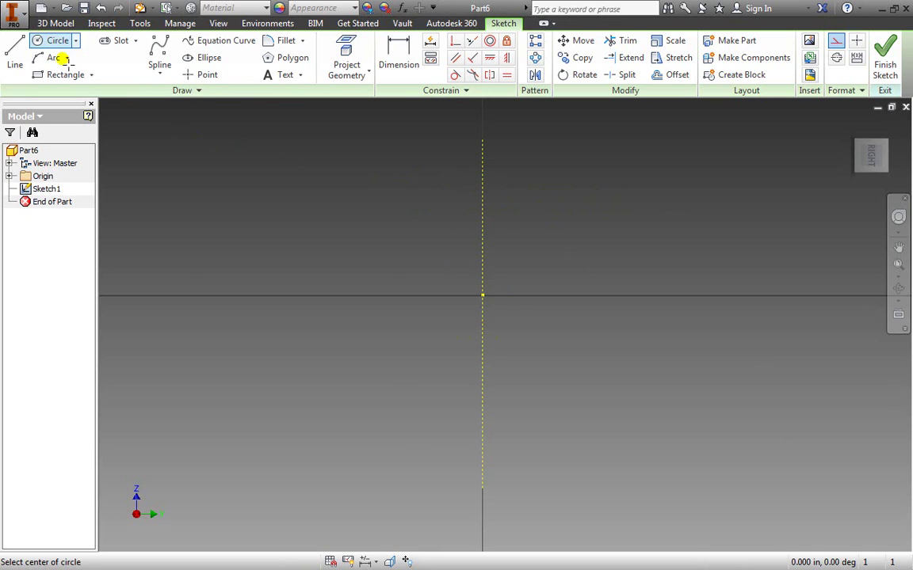
pyautogui.click(265, 209)
pyautogui.click(291, 215)
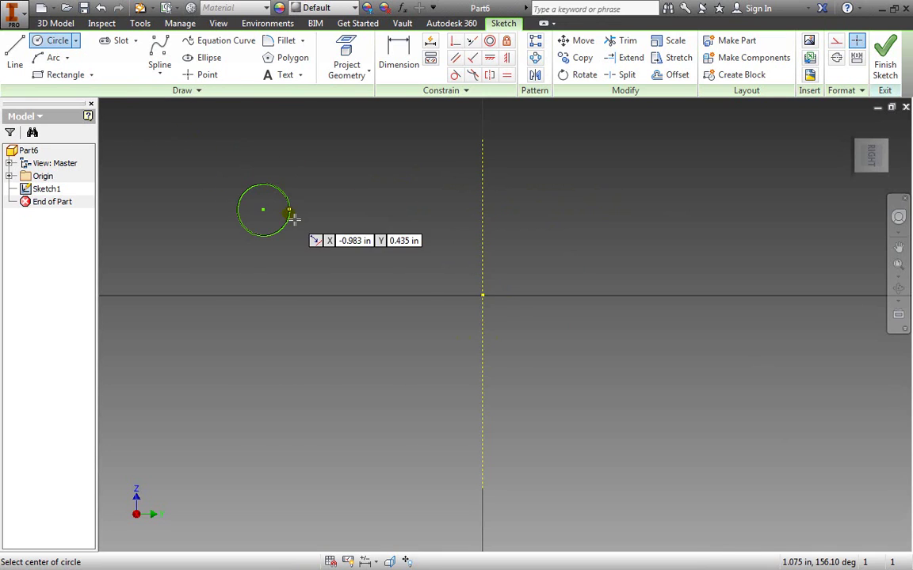
pyautogui.click(398, 62)
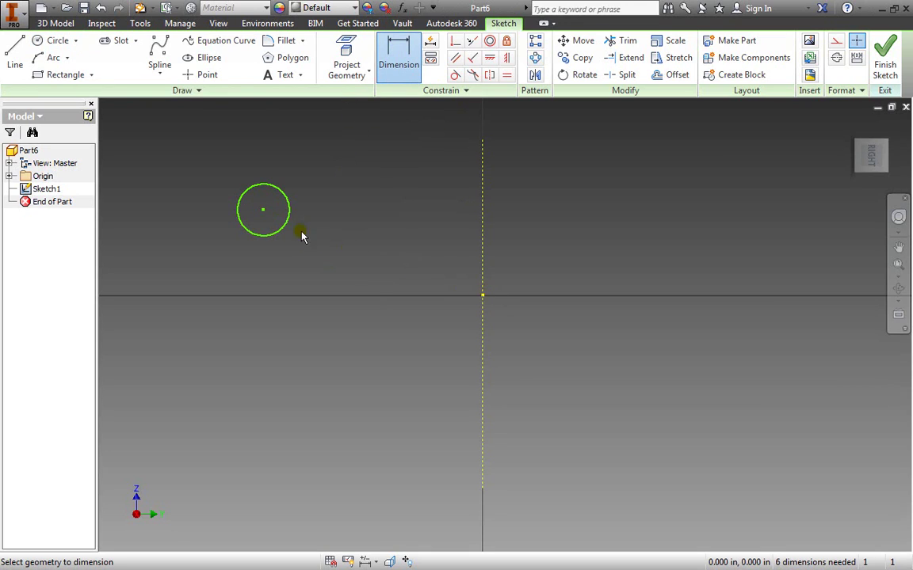
pyautogui.press('Escape')
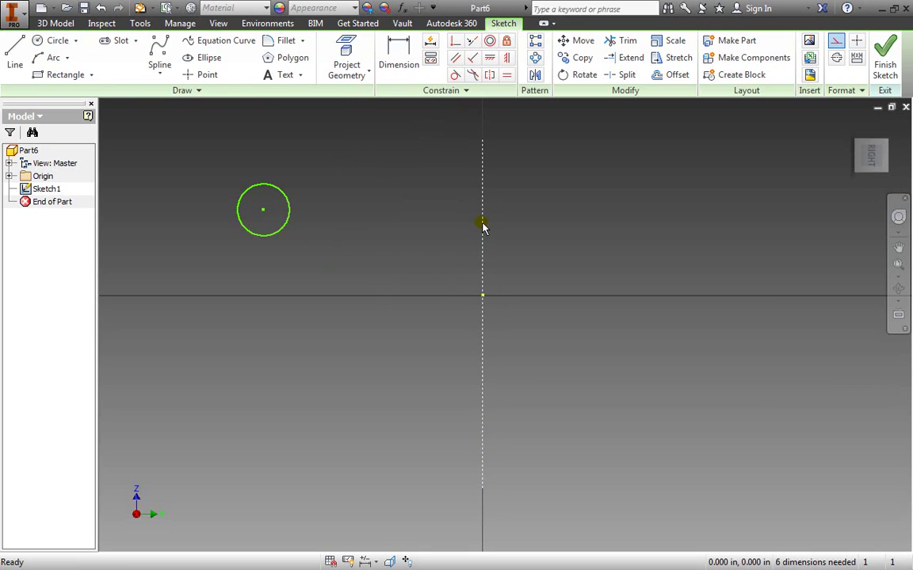
pyautogui.press('Escape')
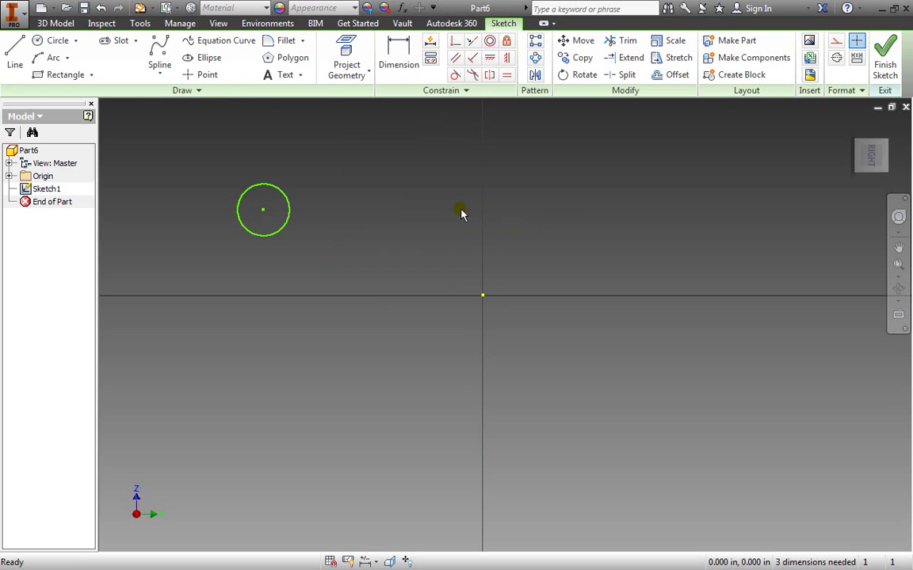
# Give the circle a .264 diameter dimension
pyautogui.click(398, 61)
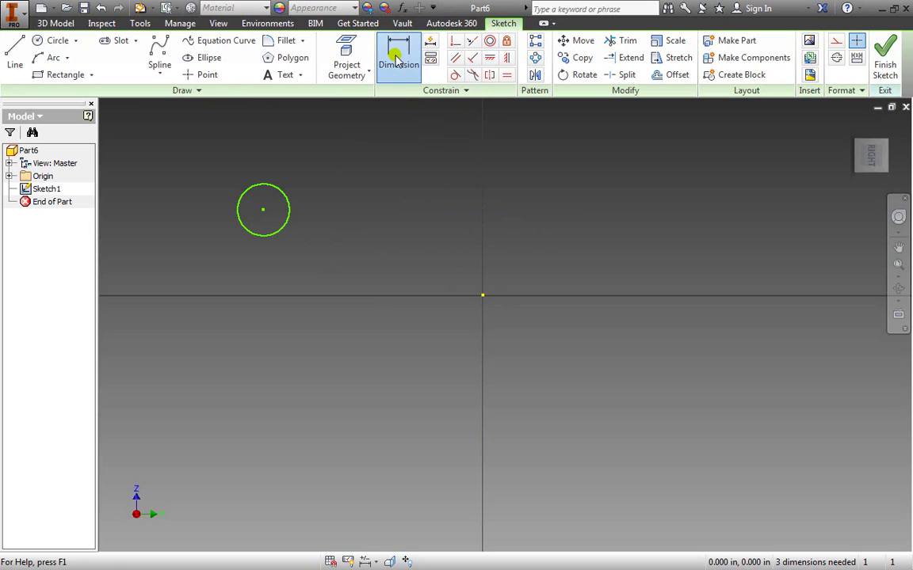
pyautogui.click(276, 232)
pyautogui.click(256, 377)
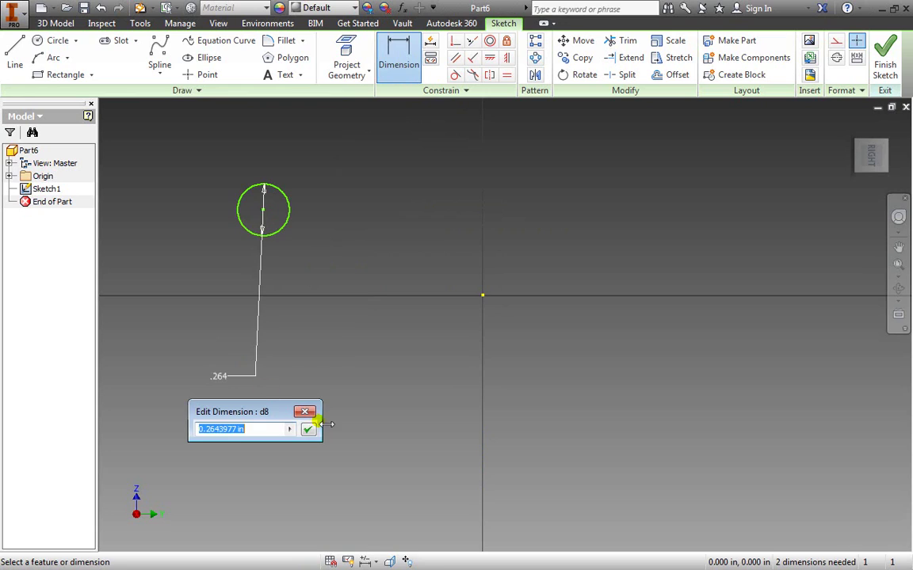
pyautogui.click(310, 430)
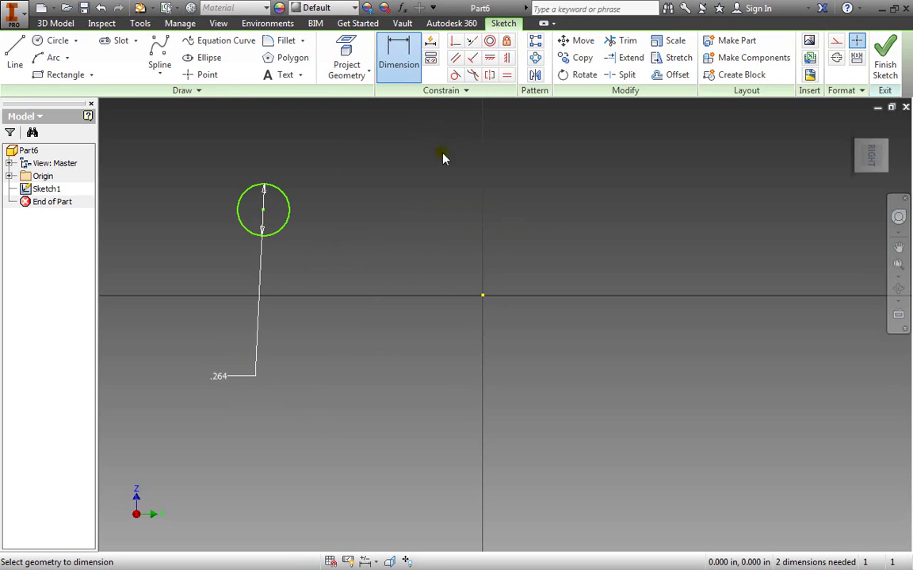
# Dimension the circle centre 1.115 horizontally and .435 vertically from the origin
pyautogui.click(289, 212)
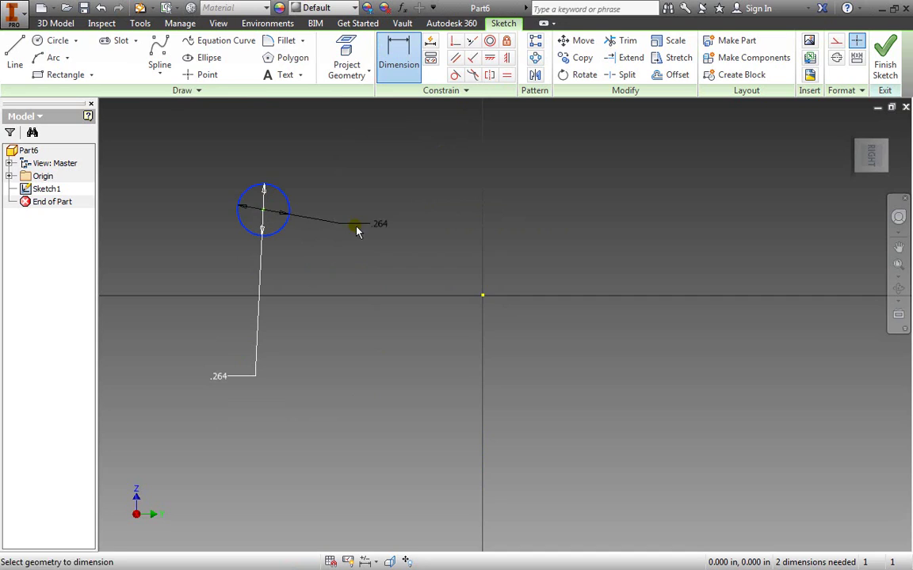
pyautogui.click(481, 297)
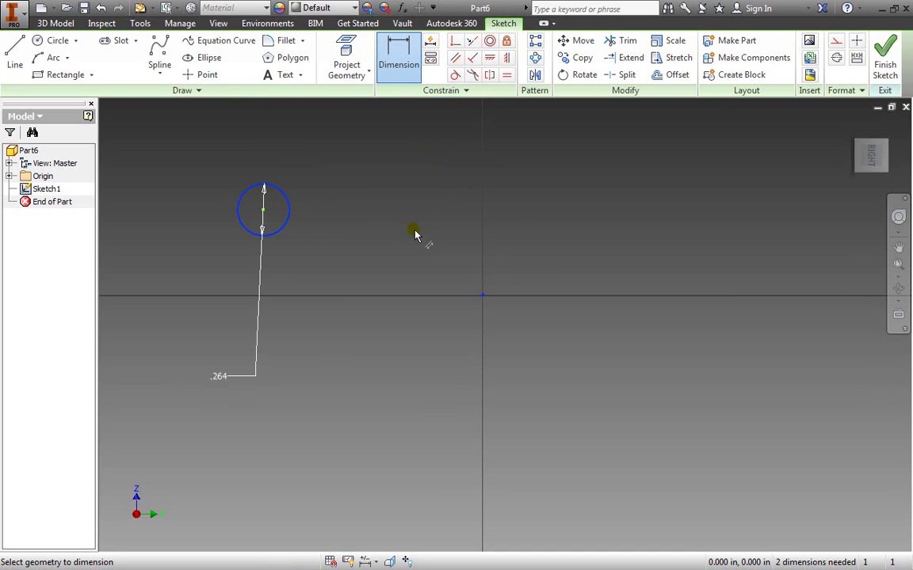
pyautogui.click(415, 149)
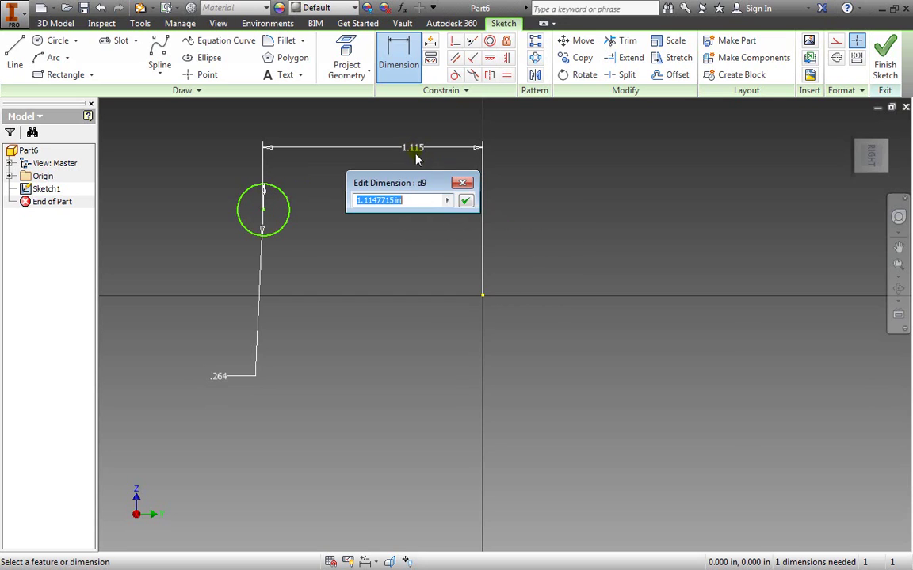
pyautogui.click(466, 201)
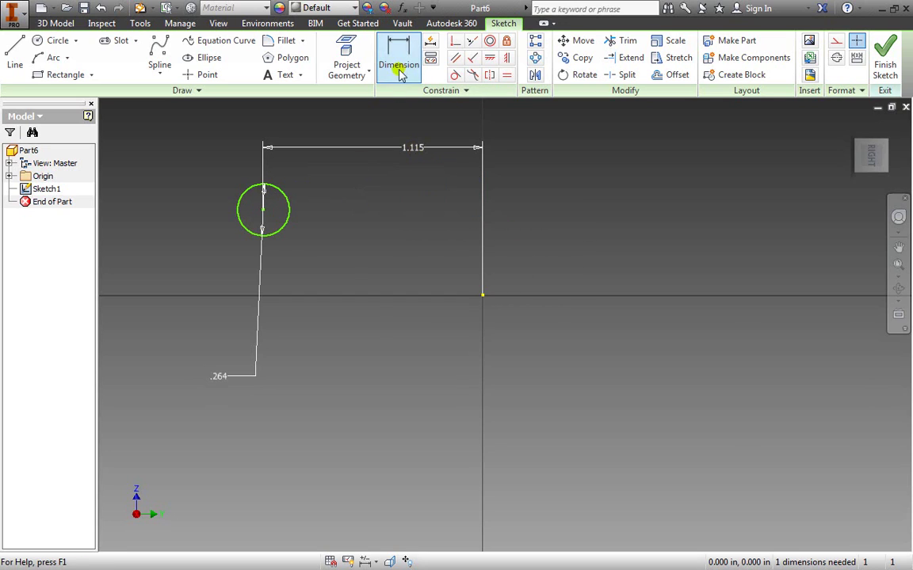
pyautogui.click(290, 221)
pyautogui.click(482, 296)
pyautogui.click(577, 275)
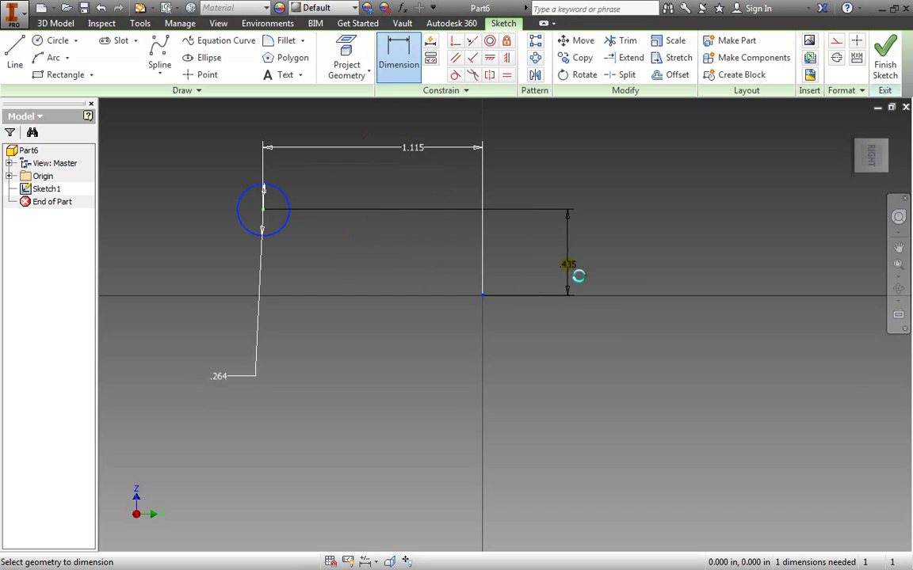
pyautogui.click(619, 259)
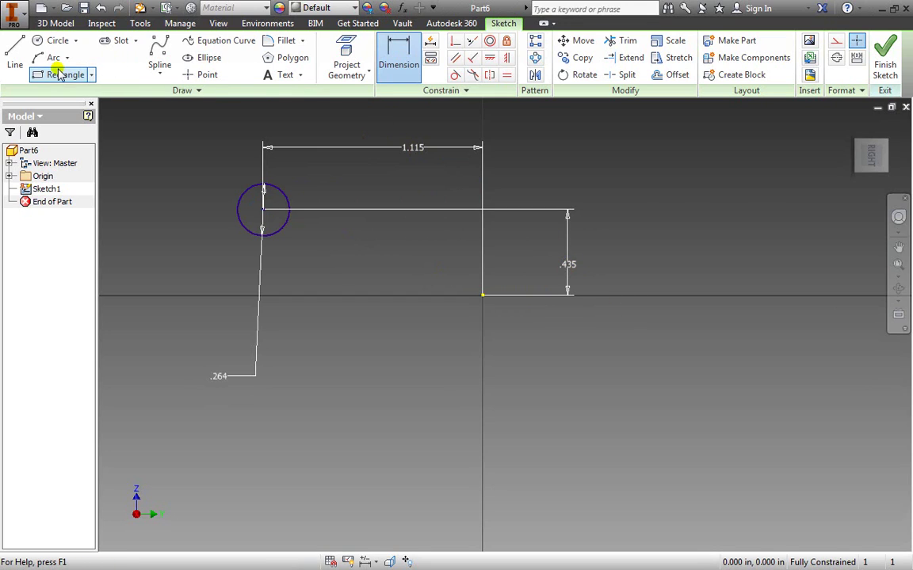
# Draw a tilted three-point rectangle below and right of the origin
pyautogui.click(91, 75)
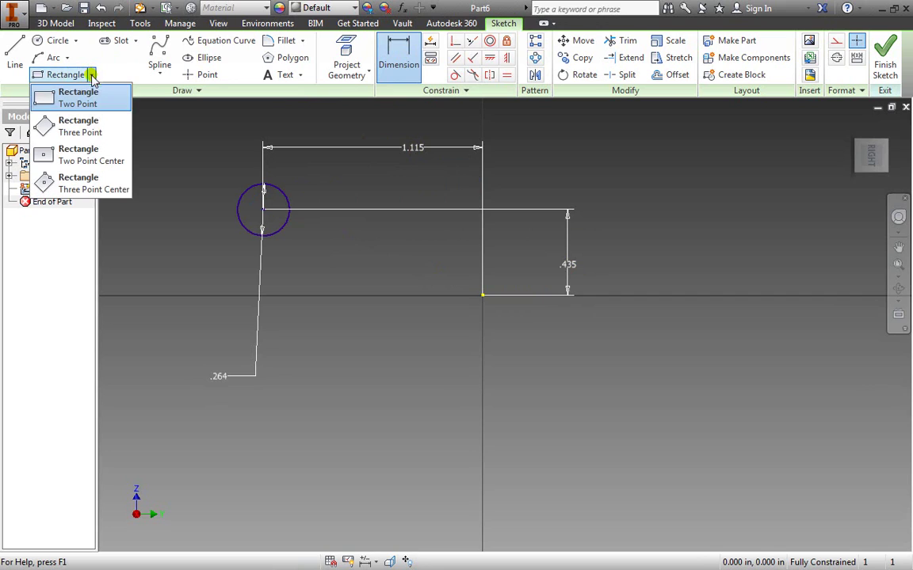
pyautogui.click(70, 125)
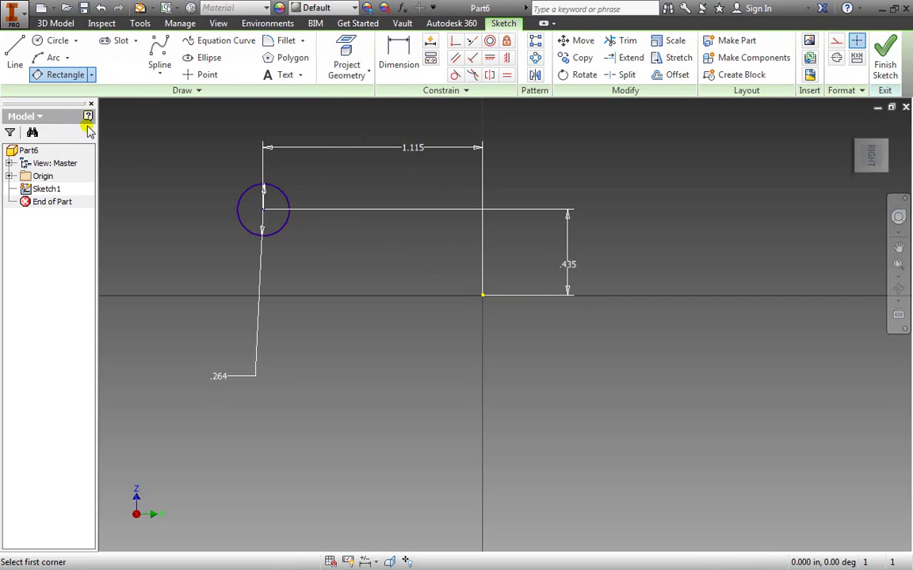
pyautogui.click(563, 415)
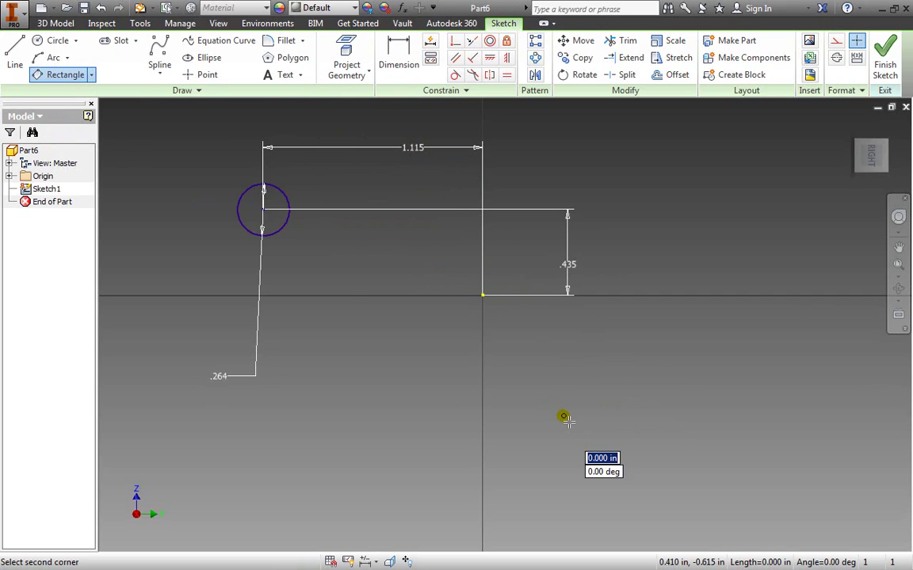
pyautogui.click(753, 323)
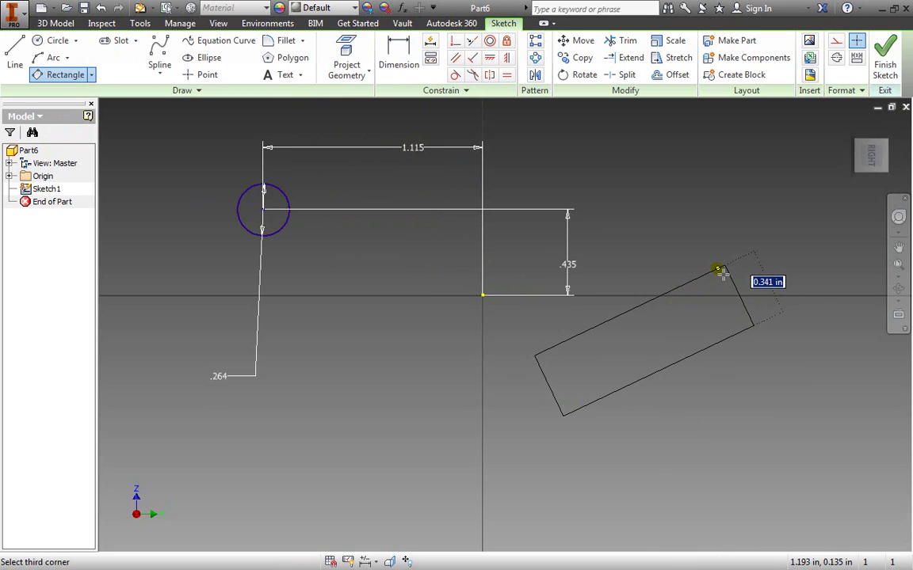
pyautogui.click(727, 271)
pyautogui.press('Escape')
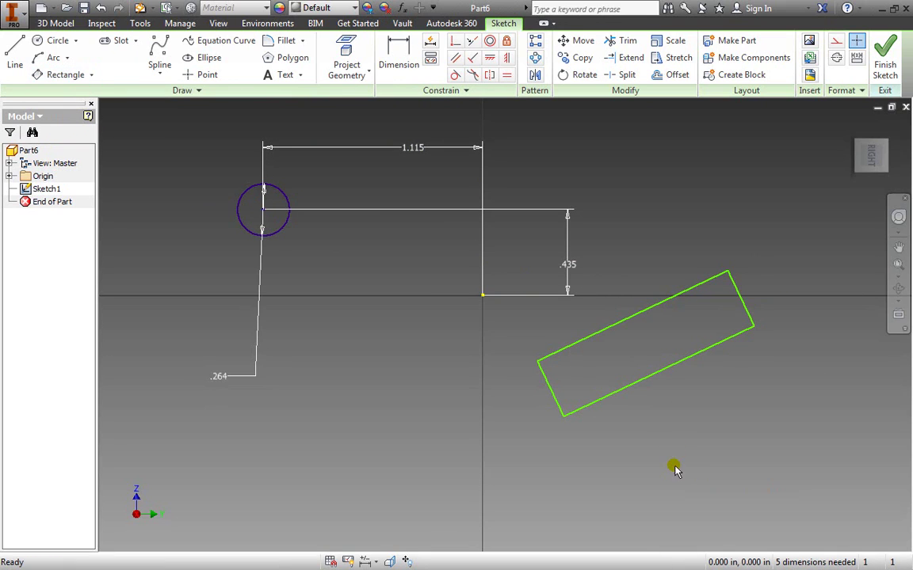
# Dimension the tilted rectangle's long lower edge with an aligned 1.071 dimension placed below it
pyautogui.click(398, 56)
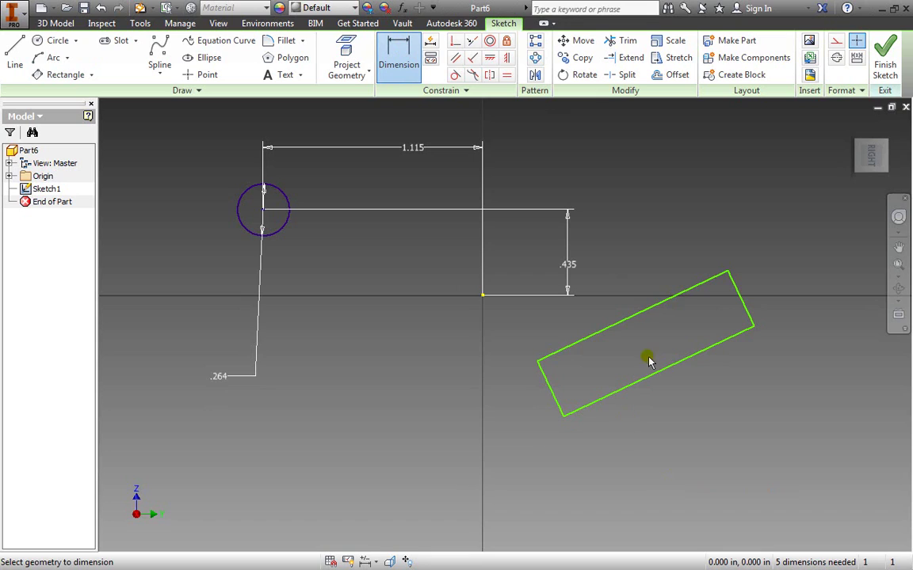
pyautogui.click(635, 321)
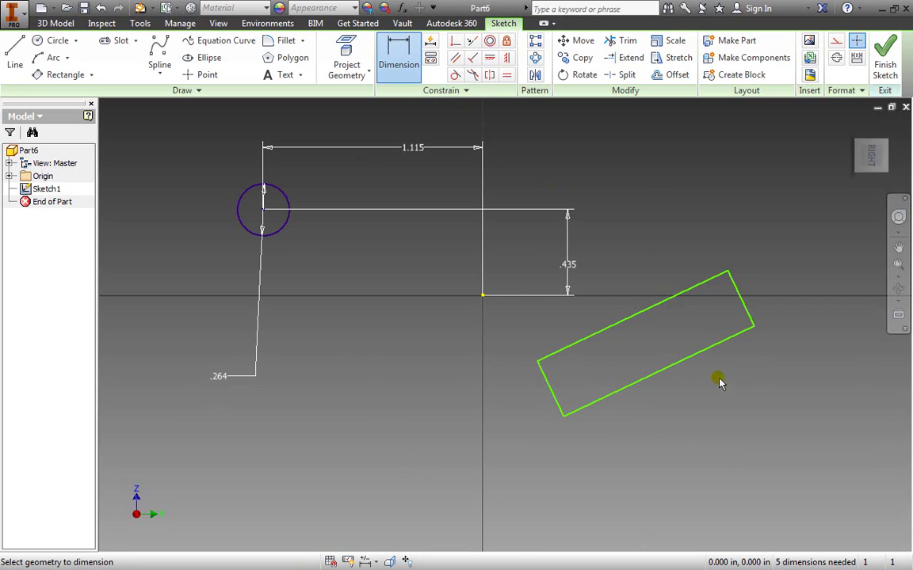
pyautogui.click(705, 357)
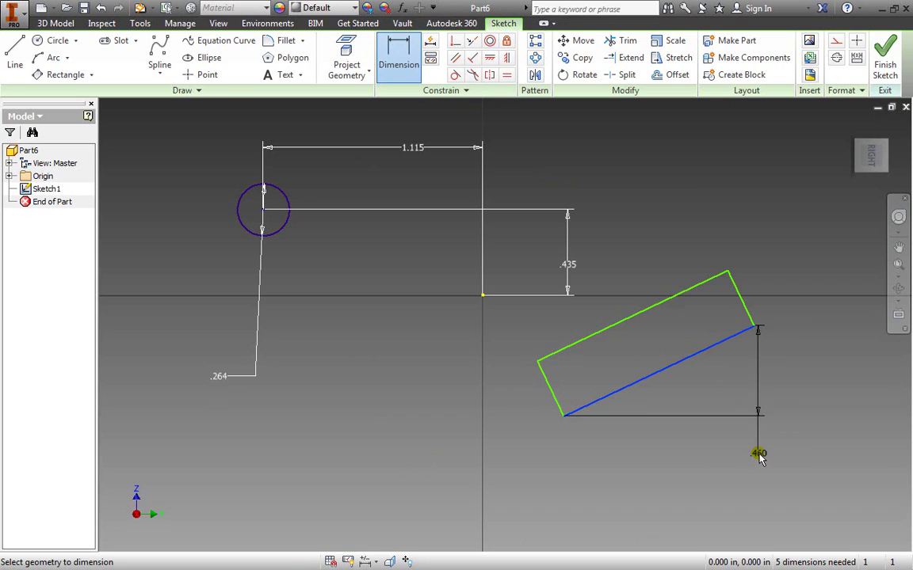
pyautogui.rightClick(721, 427)
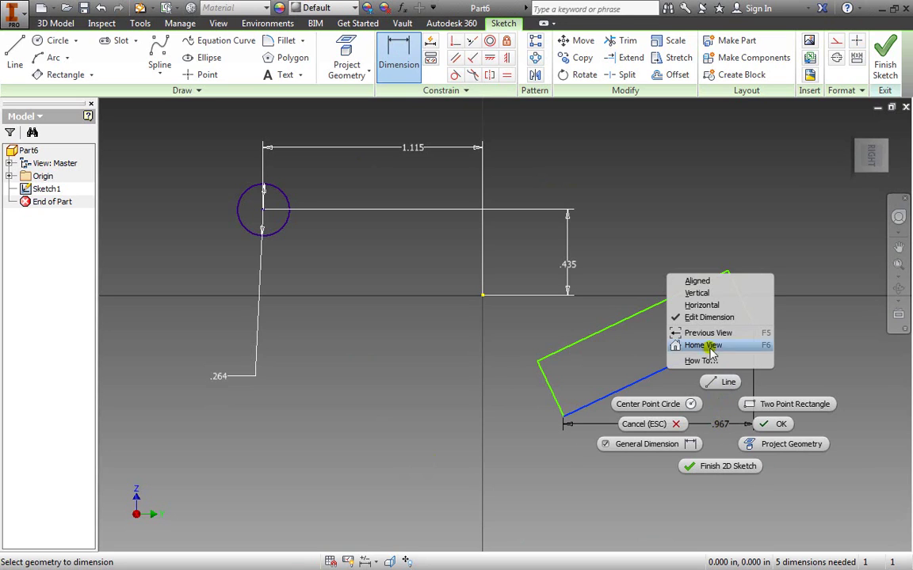
pyautogui.click(698, 281)
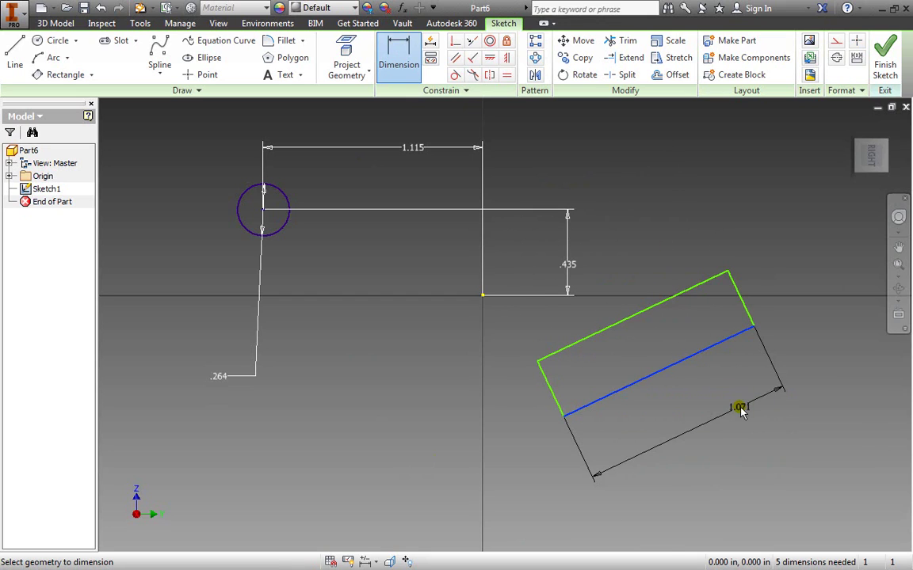
pyautogui.click(739, 410)
pyautogui.click(788, 462)
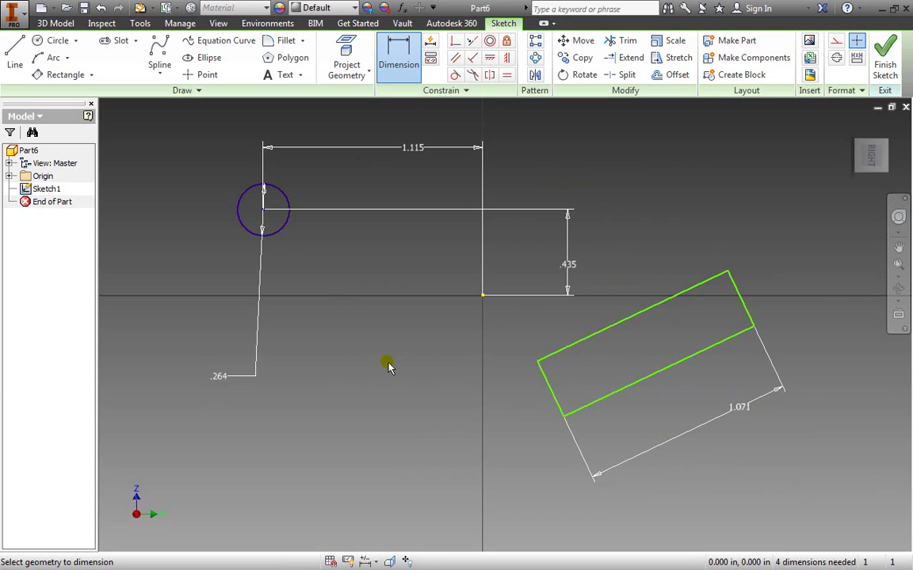
pyautogui.click(284, 198)
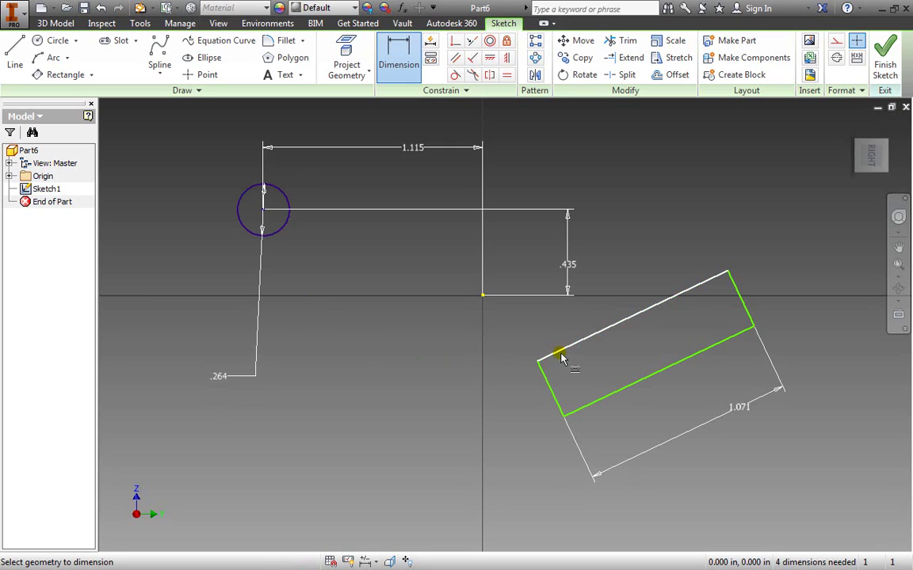